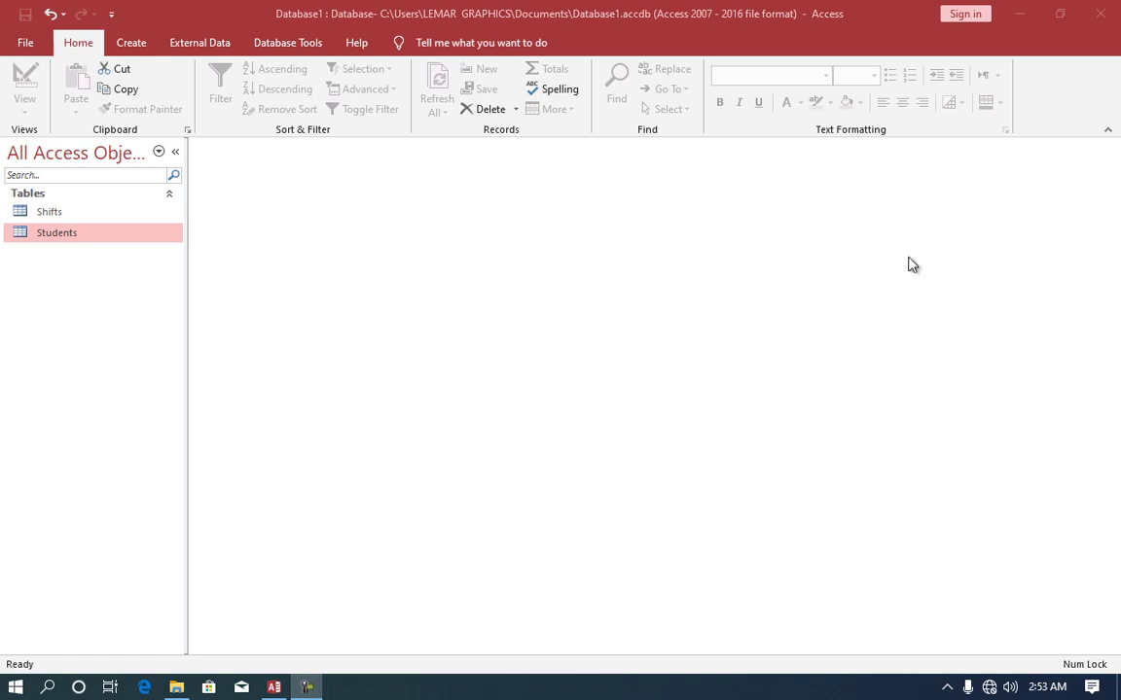
Open the Shifts and Students tables and bring the empty Shifts datasheet to the front
double_click(130, 213)
double_click(109, 233)
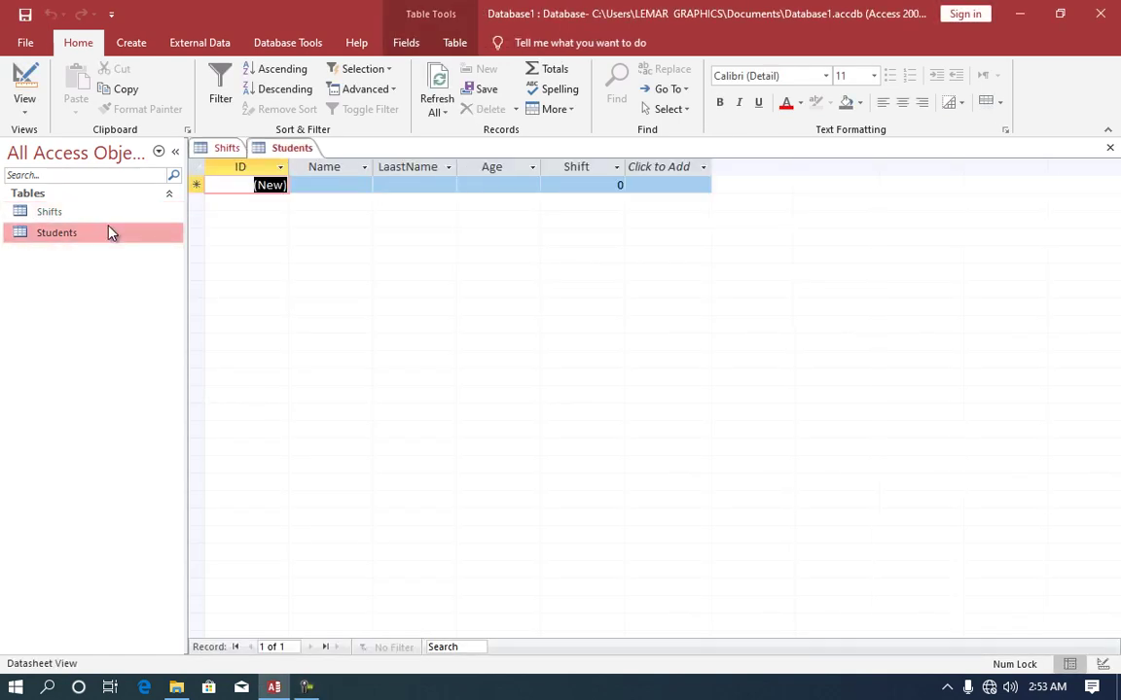
click(218, 149)
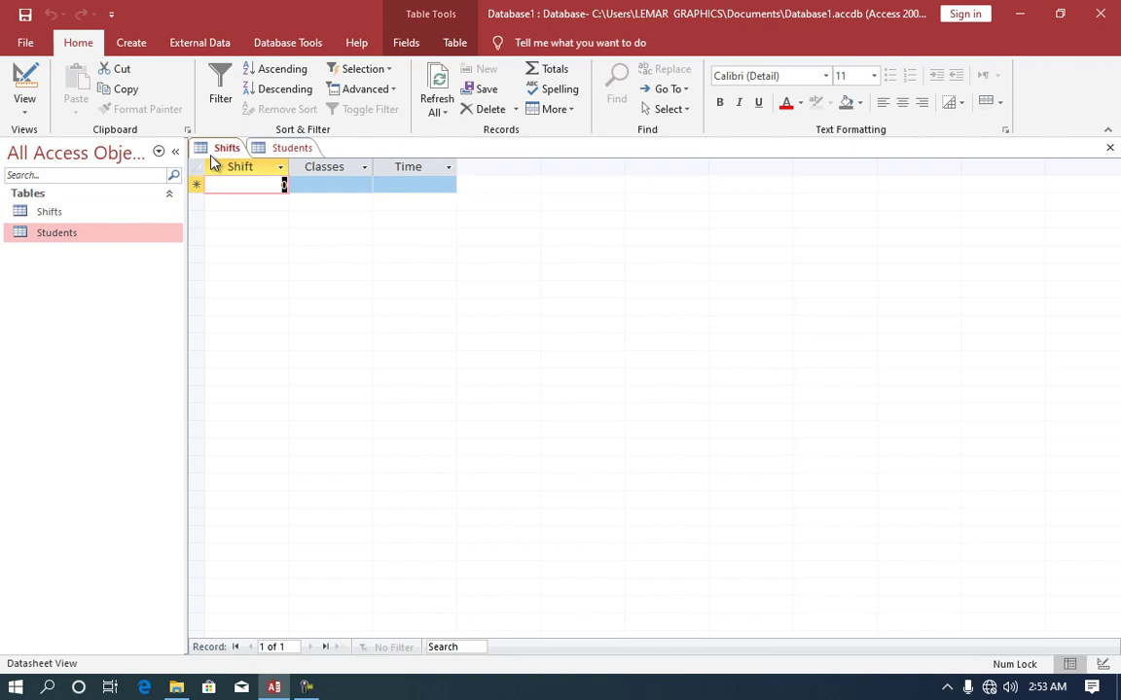
Enter shift 1 (6 classes, 2:00:00 PM) and shift 2 (7 classes, 3:00:00 PM) in Shifts
text(1)
key(Tab)
text(6)
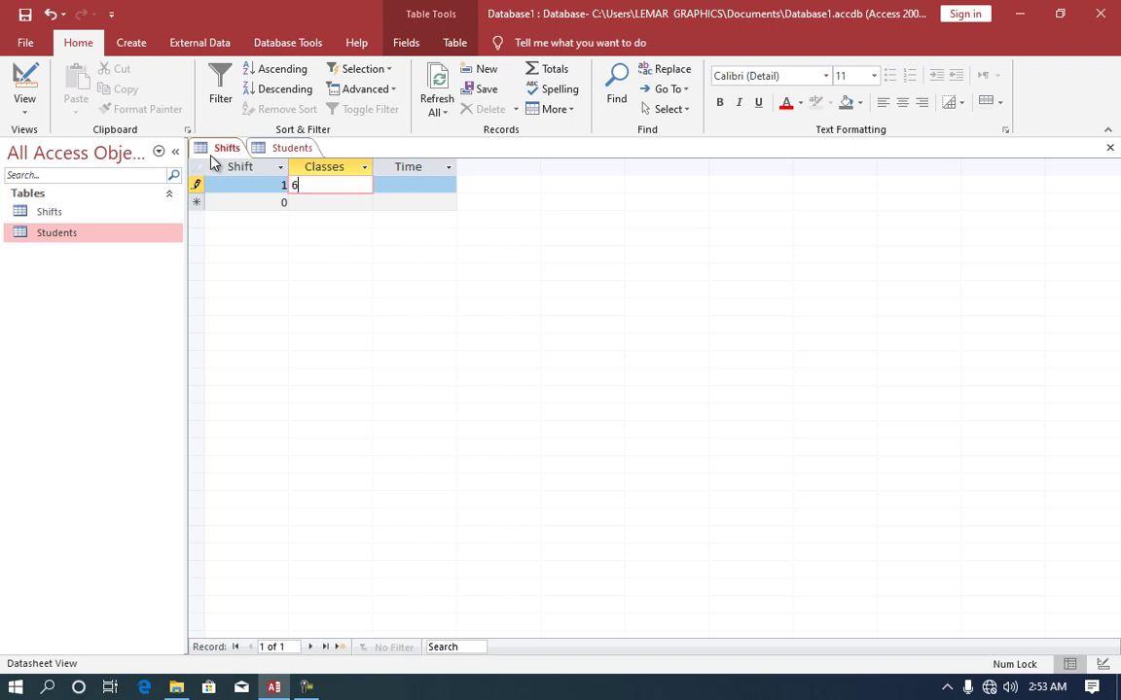
key(Tab)
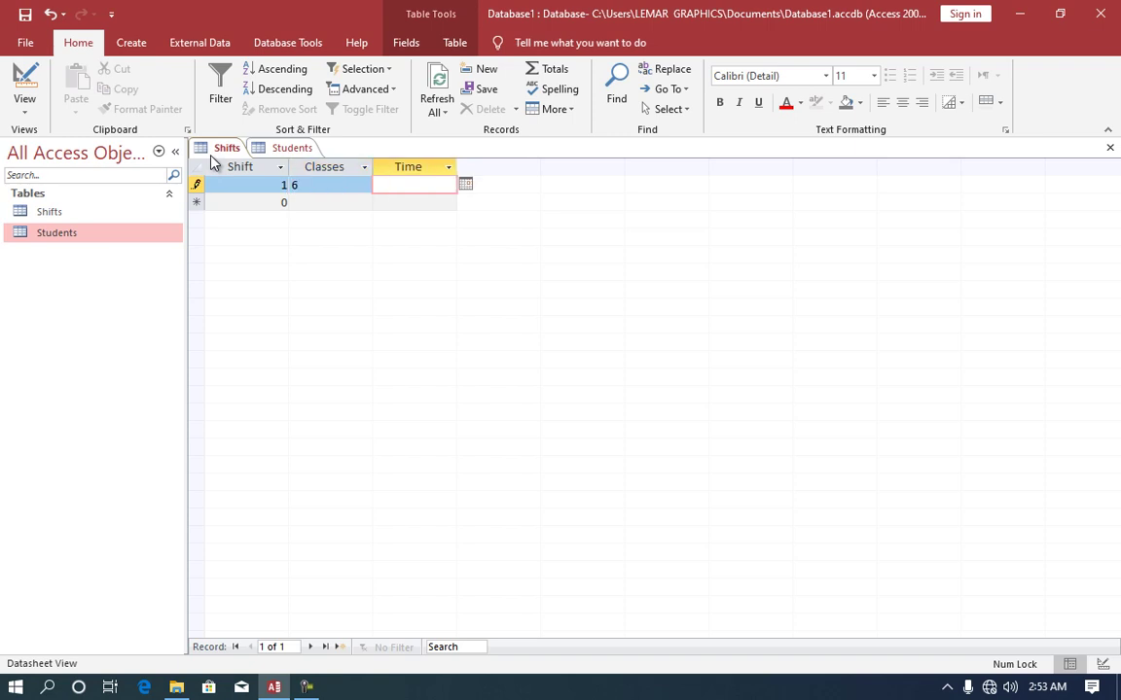
text(2:00:00)
text( PM)
key(Tab)
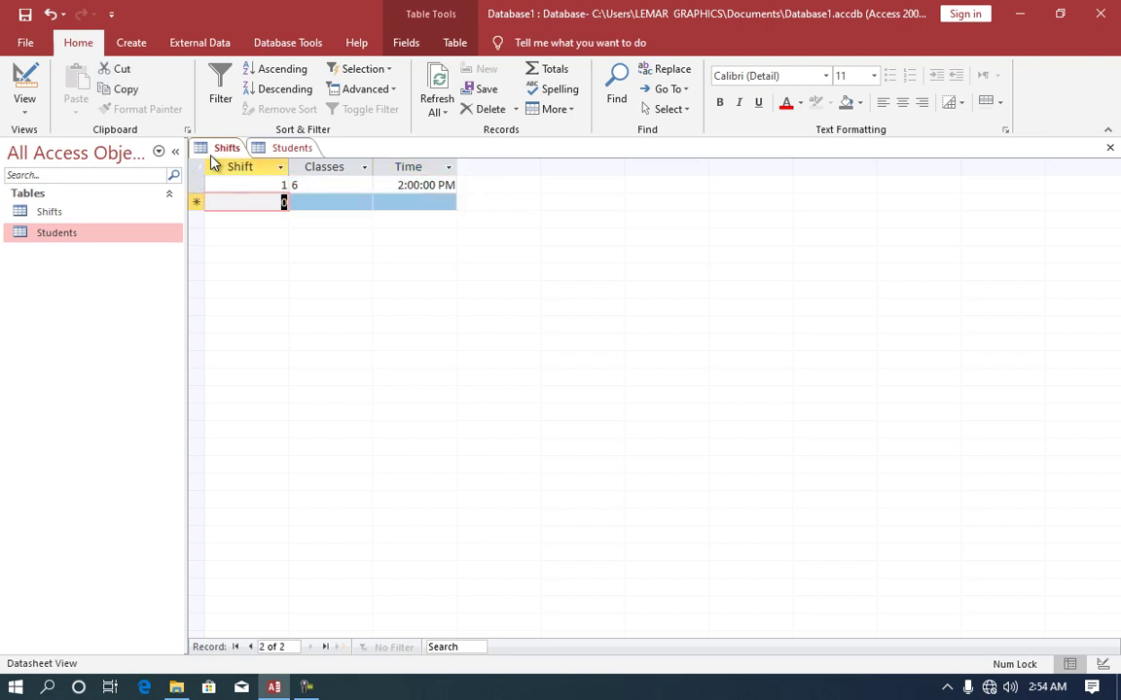
text(2)
key(Tab)
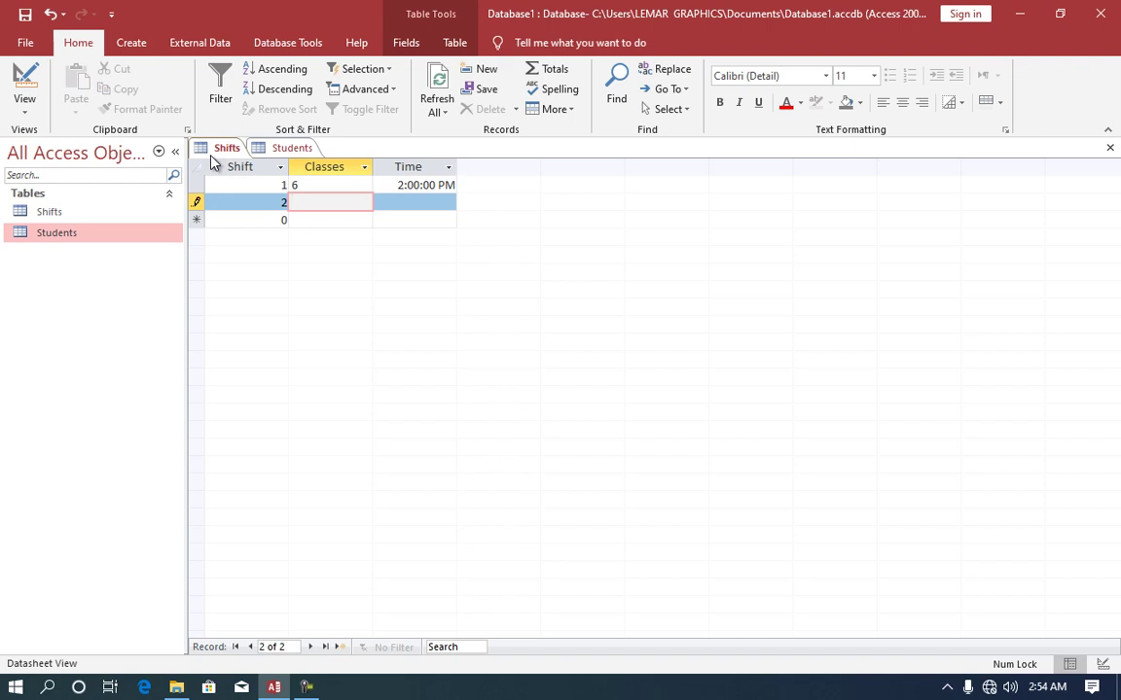
text(7)
key(Tab)
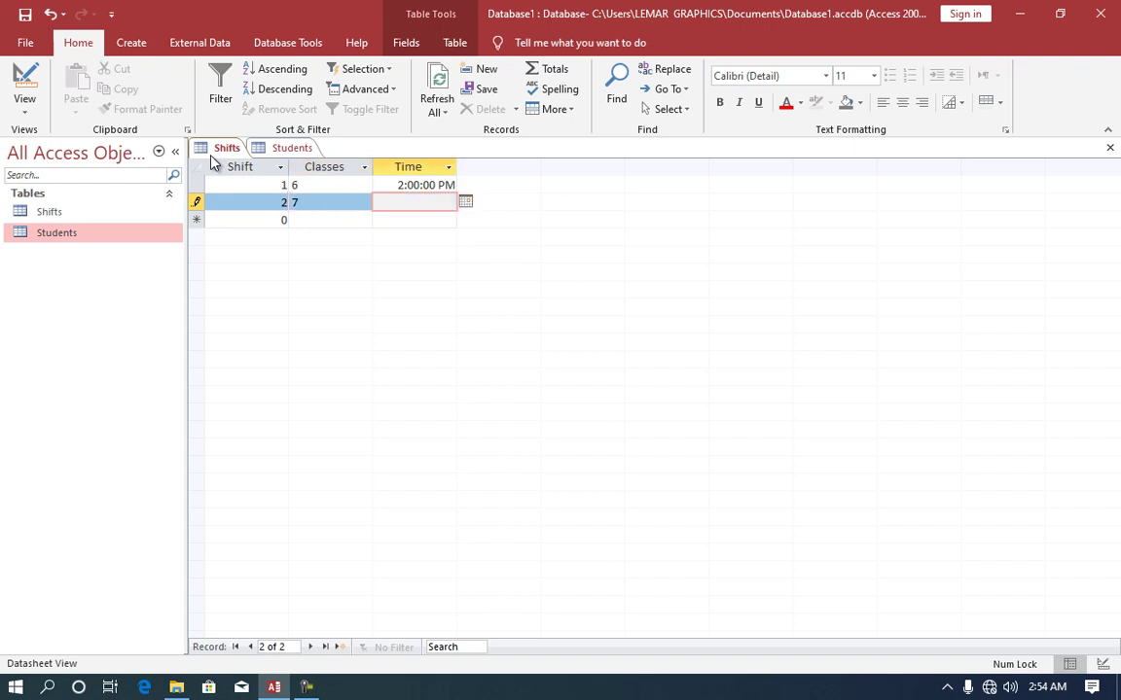
text(3)
text(:00:00)
text( PM)
key(Tab)
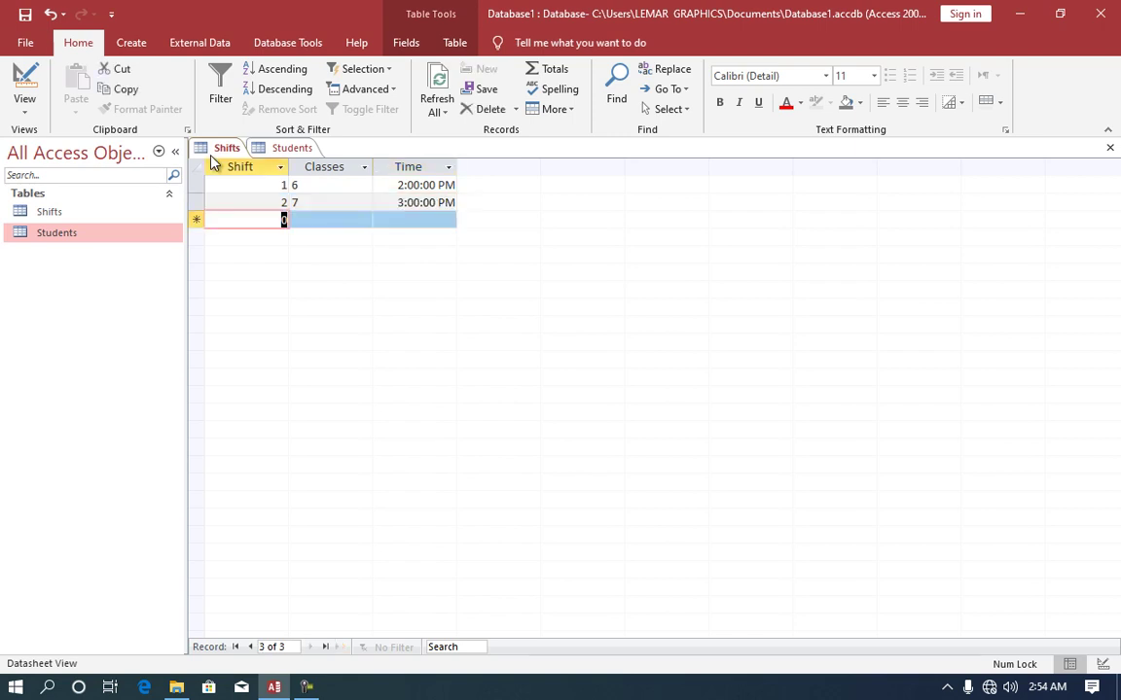
text(3)
Add shift 3 (15 classes, 4:15) and shift 4 (16 classes, 5:25), then close the table
key(Tab)
text(15)
key(Tab)
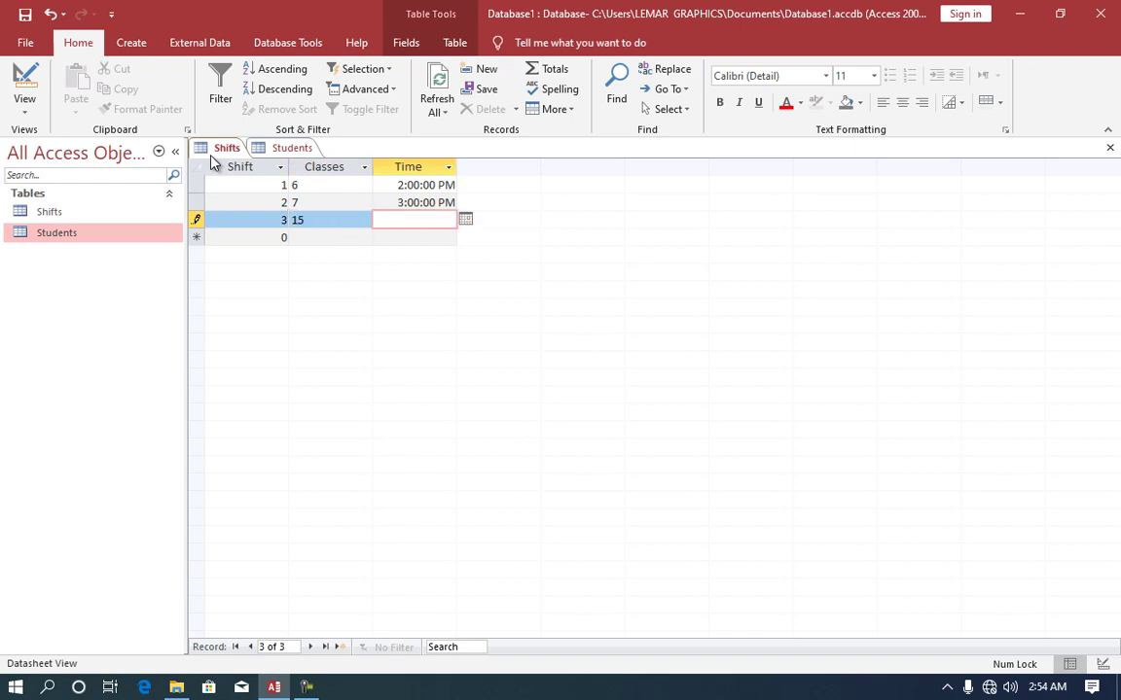
text(4:)
text(15)
key(Tab)
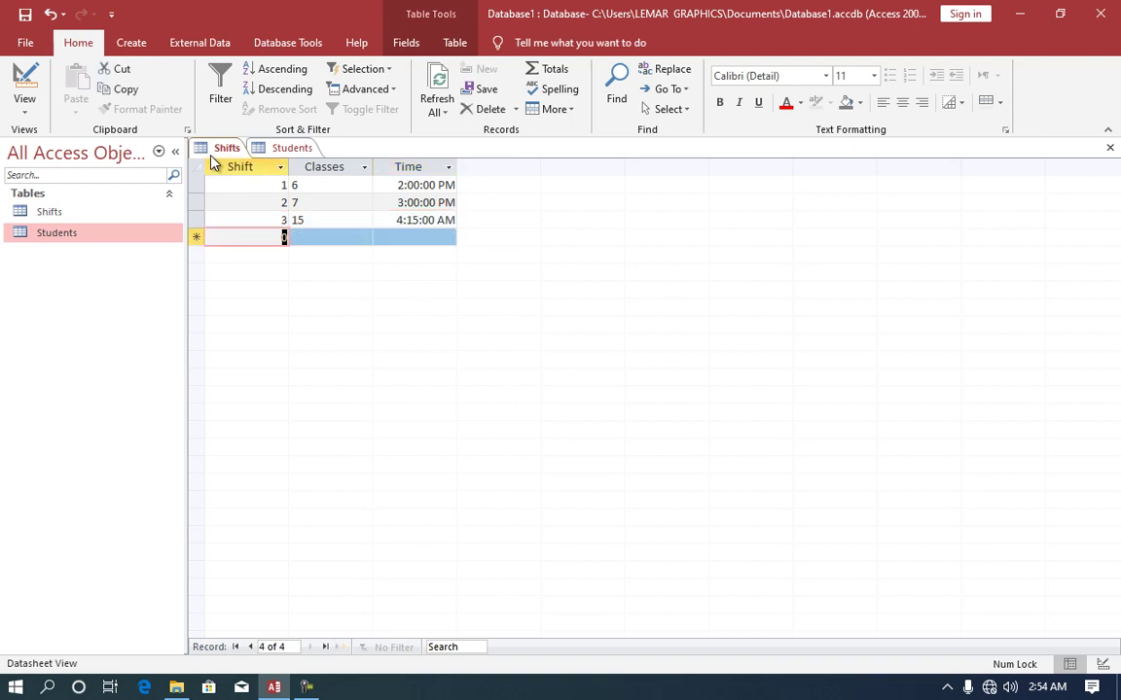
text(4)
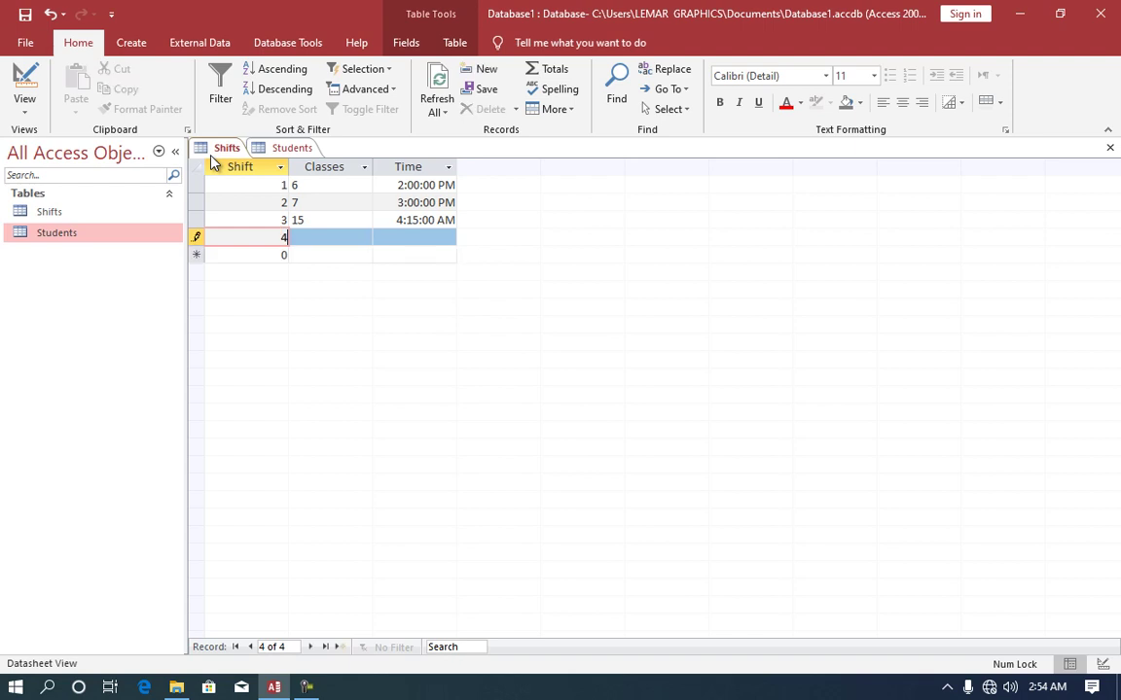
key(Tab)
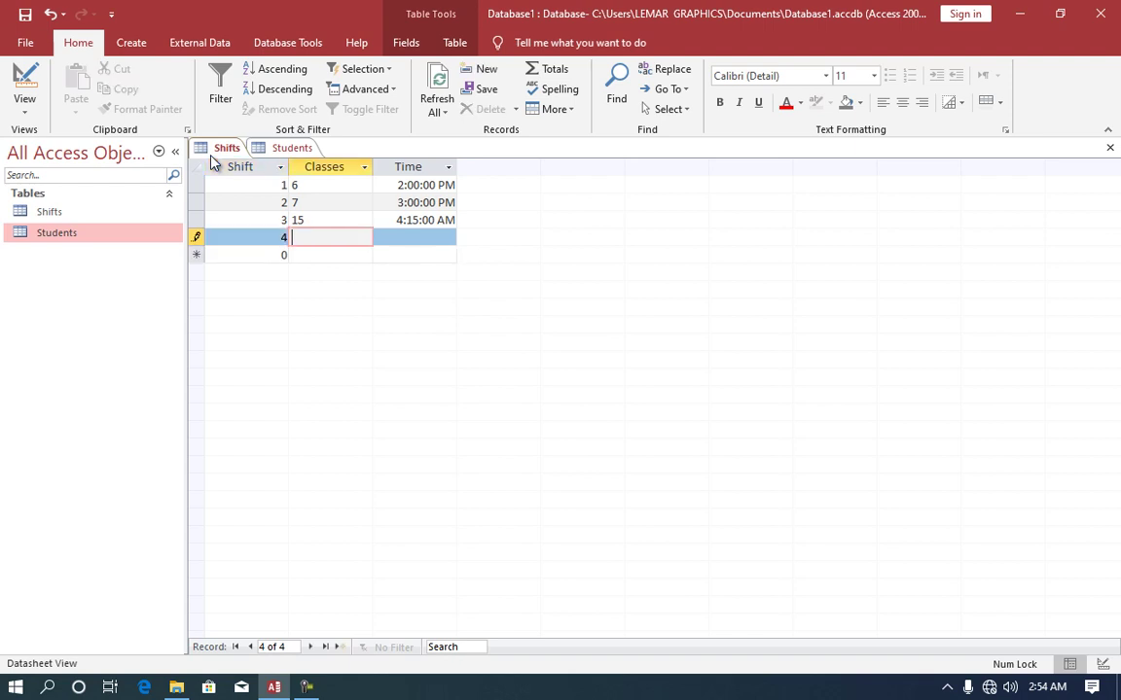
text(16)
key(Tab)
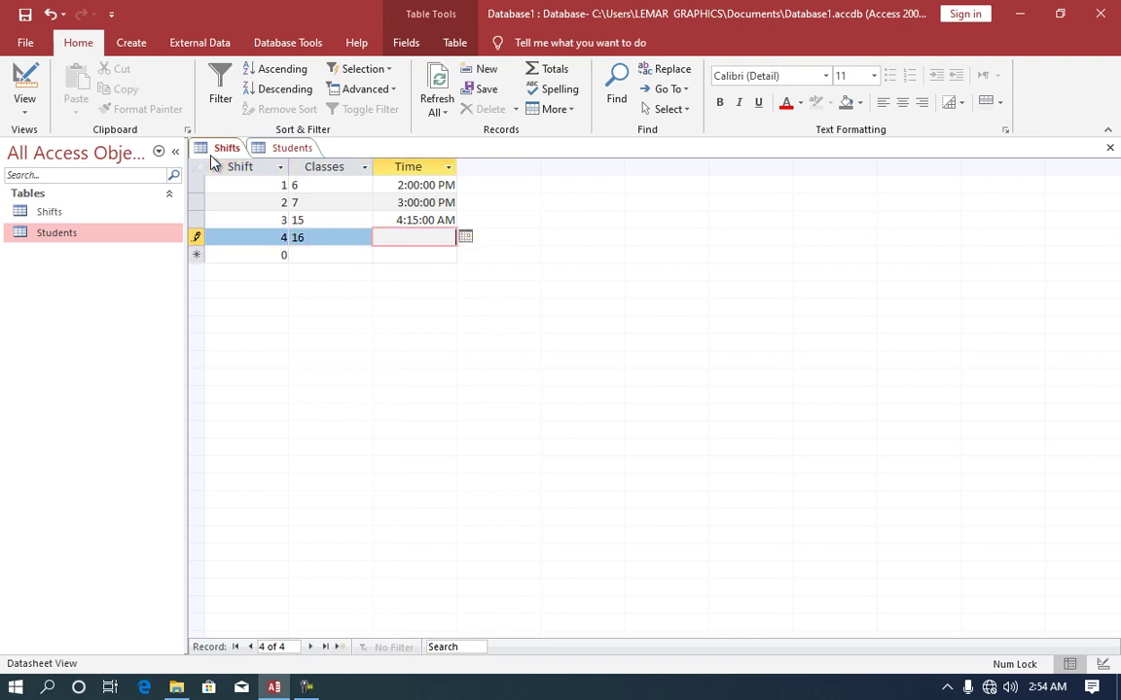
text(5:)
text(25)
key(Tab)
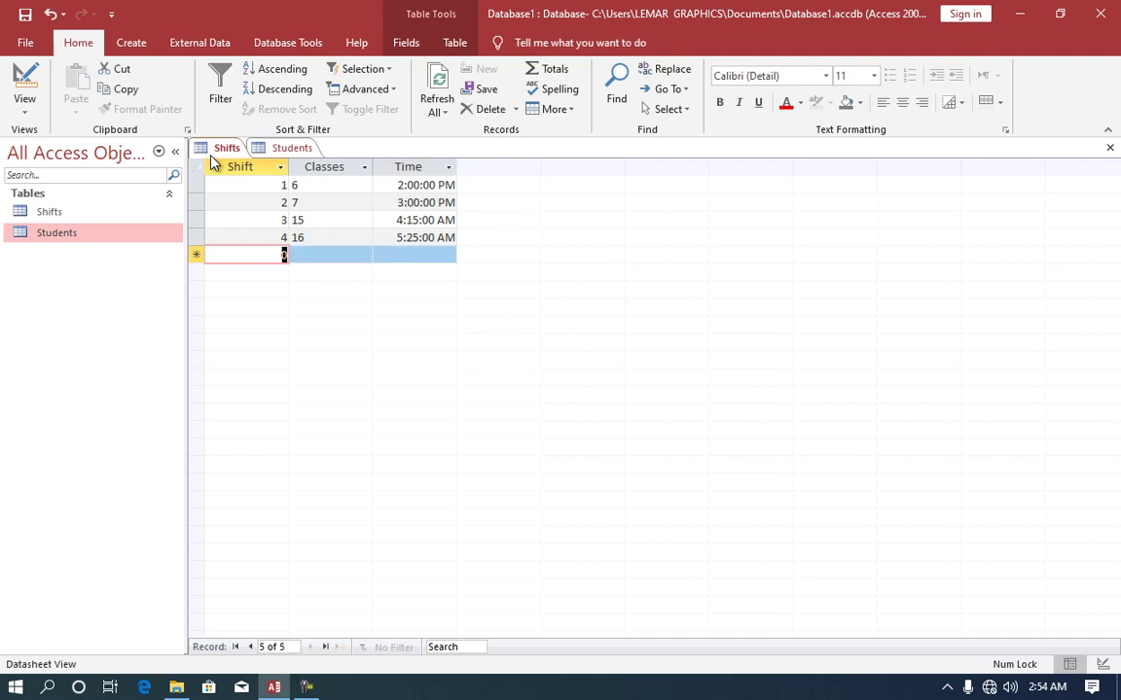
key(ctrl+w)
Reopen Shifts in Design View and set the Shift field as its primary key
double_click(93, 211)
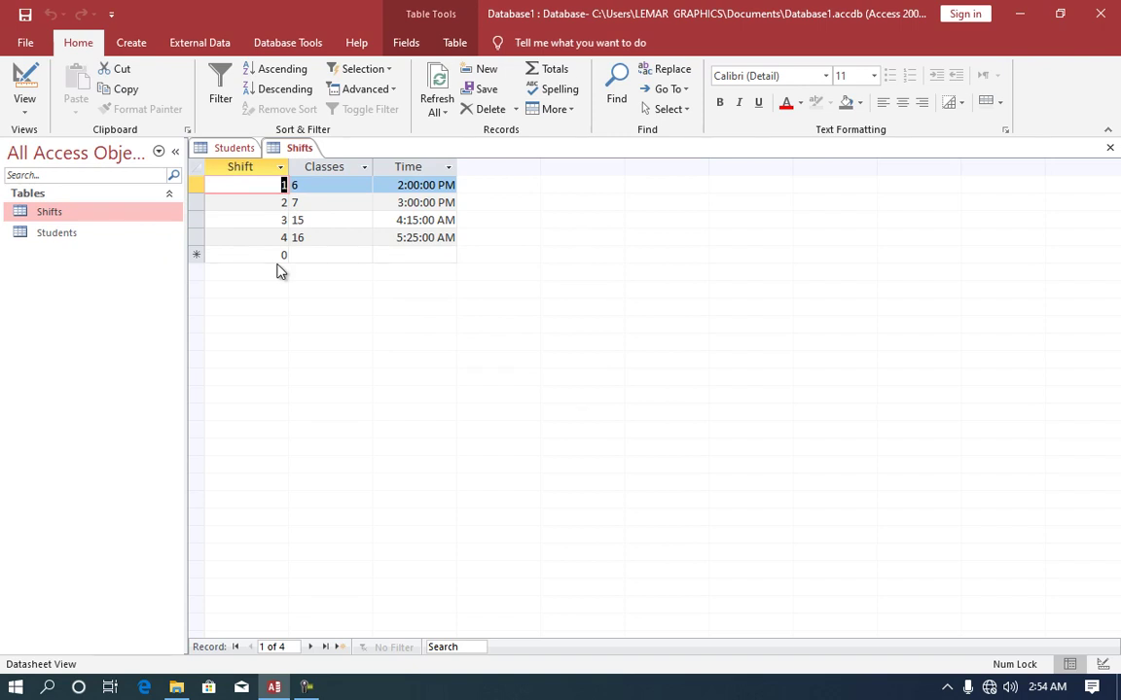
click(248, 167)
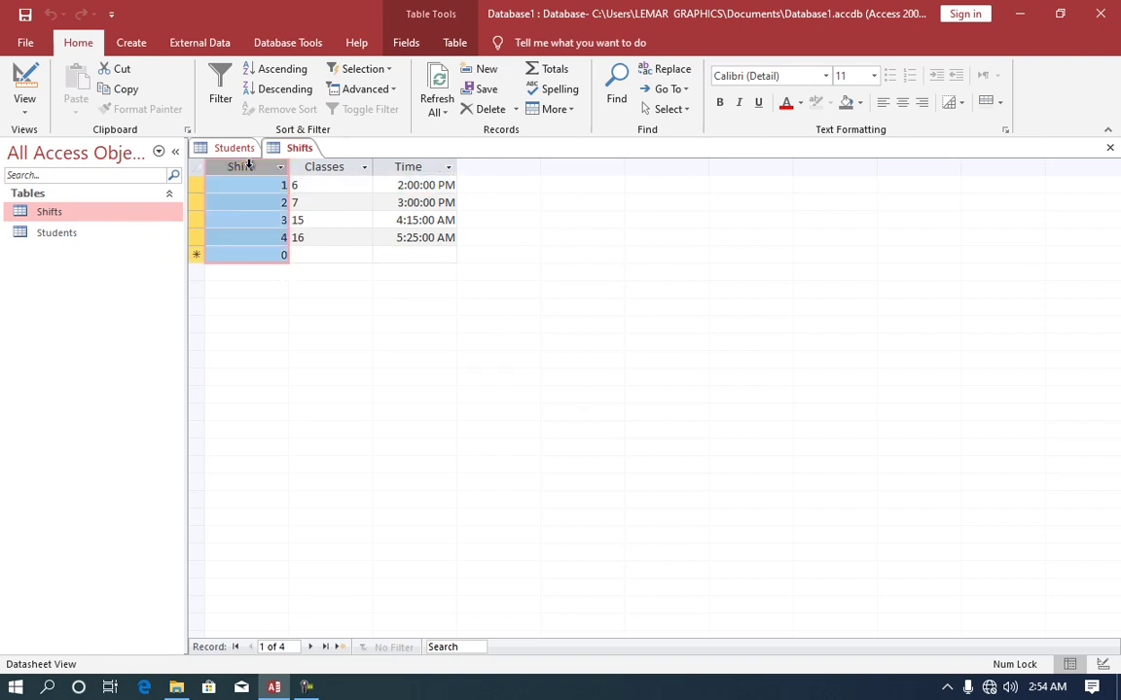
click(250, 255)
click(24, 83)
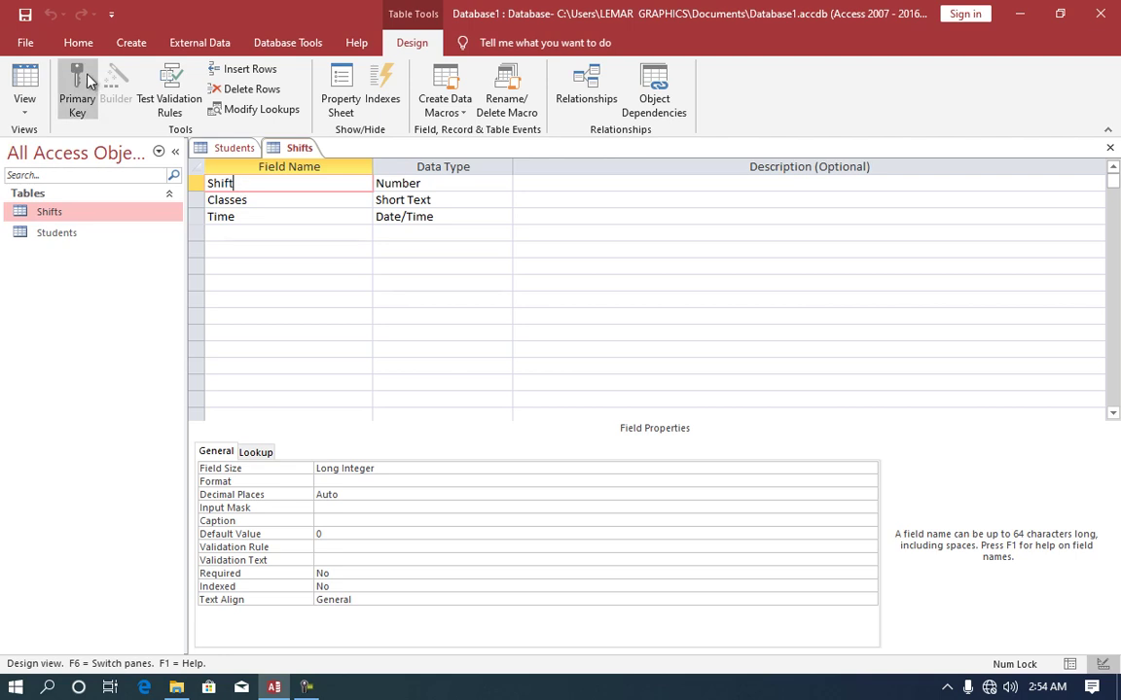
click(77, 93)
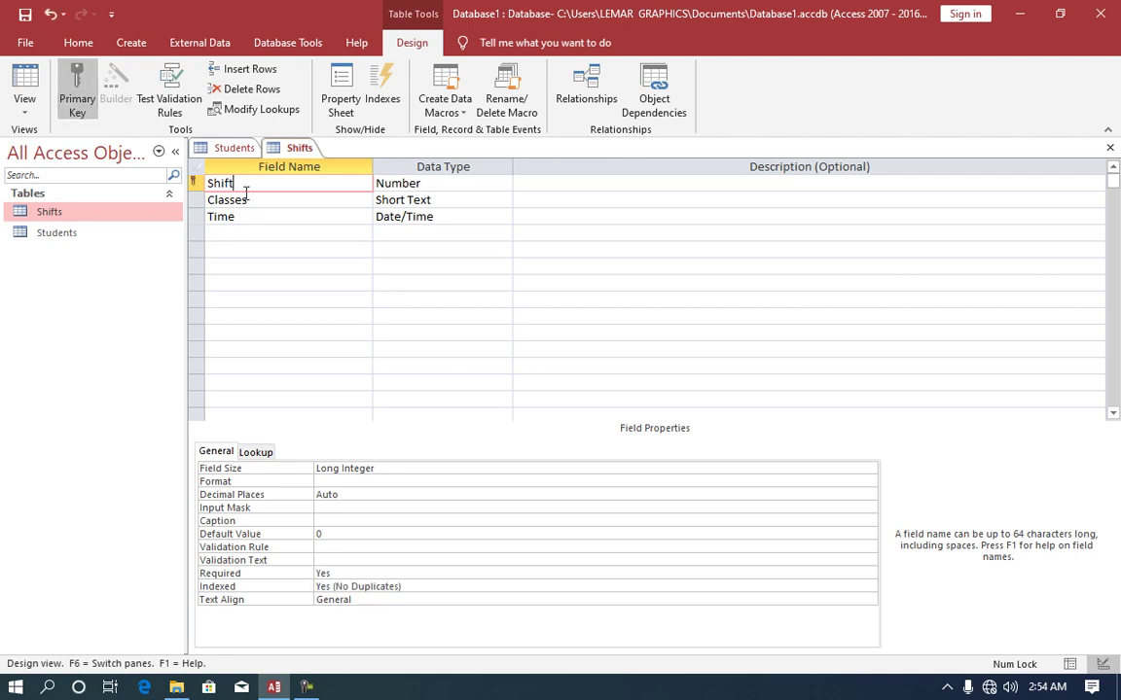
In the Students table design, change the ID field's data type from AutoNumber to Number
right_click(83, 233)
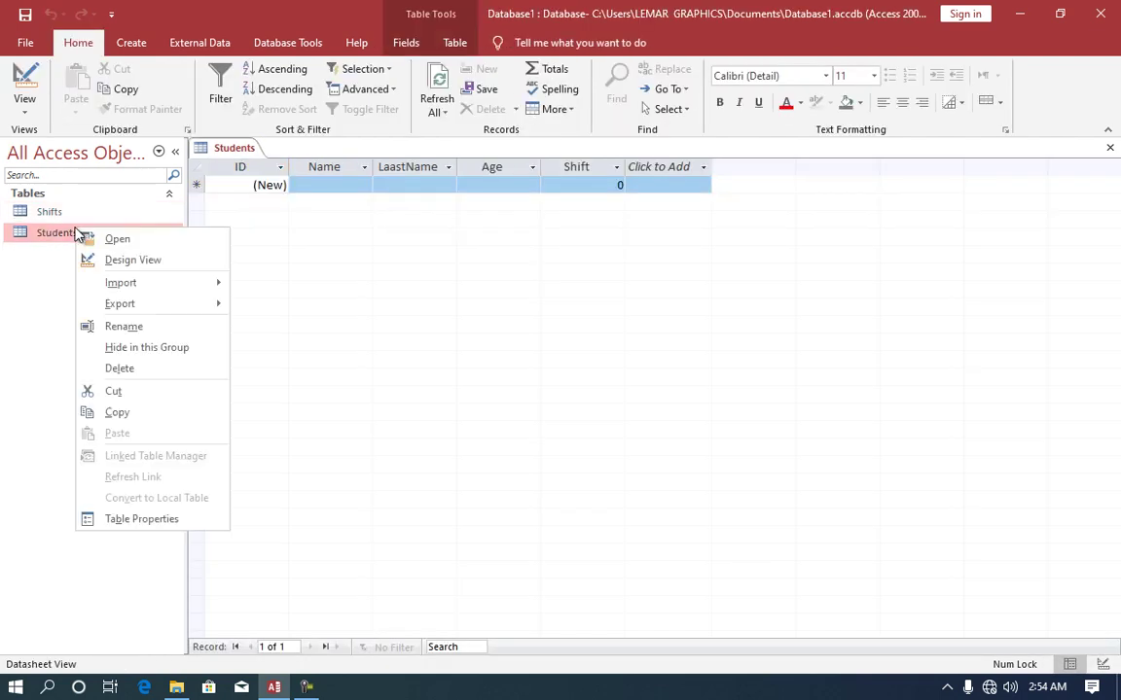
click(132, 258)
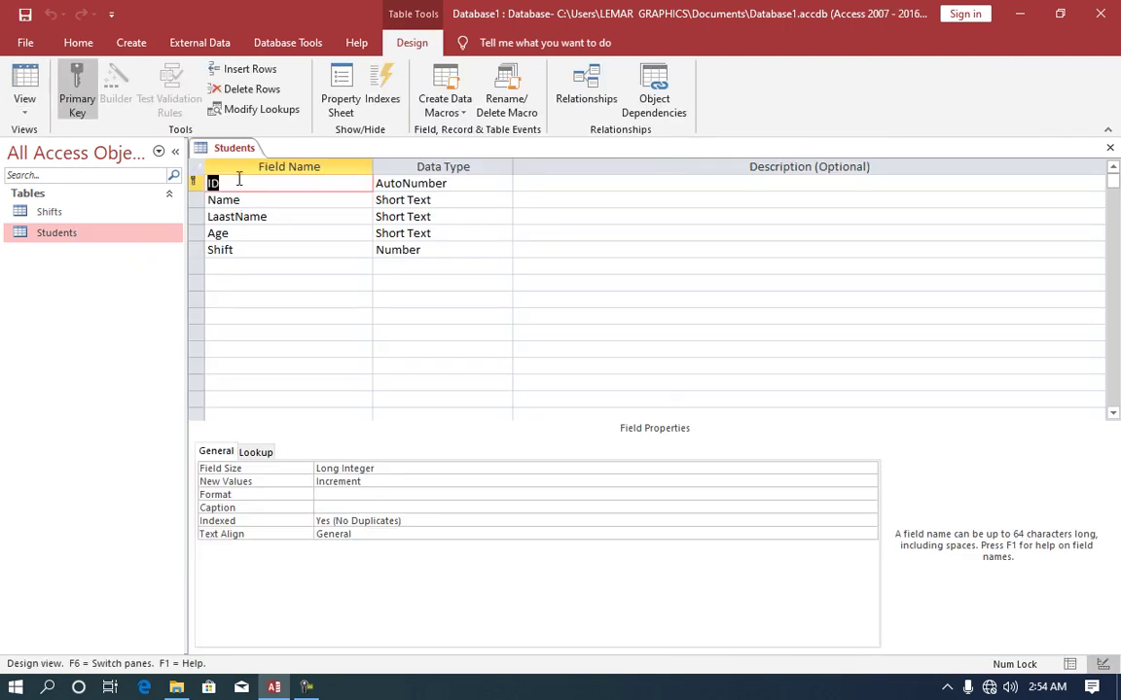
click(438, 199)
click(442, 183)
click(503, 183)
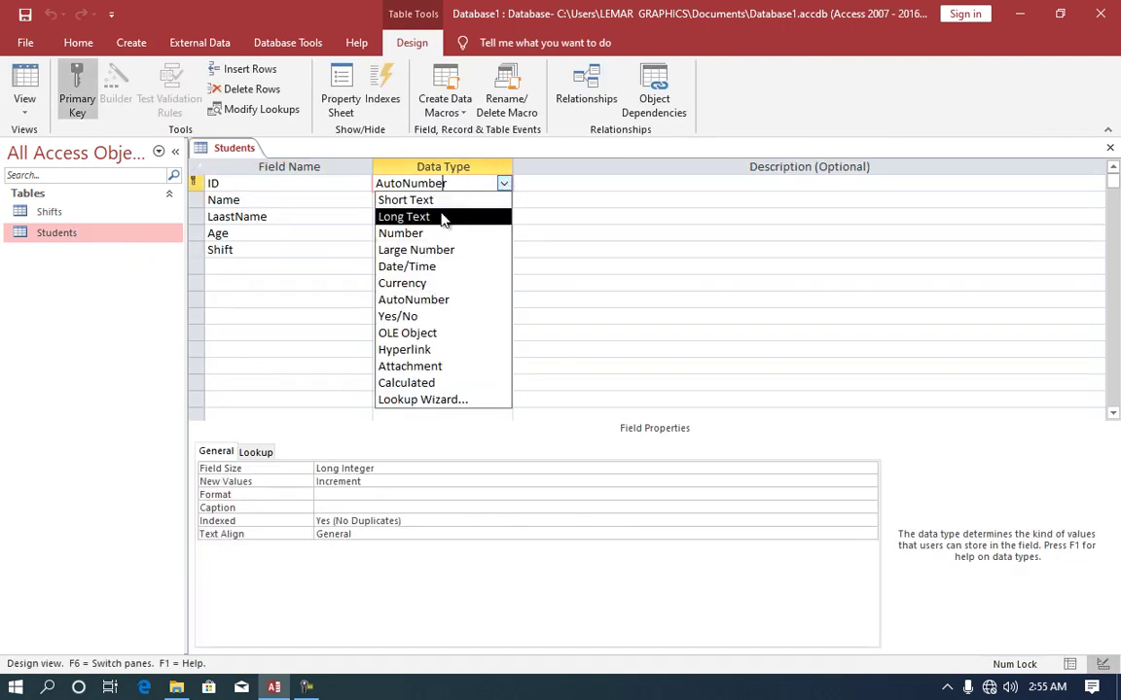
click(401, 234)
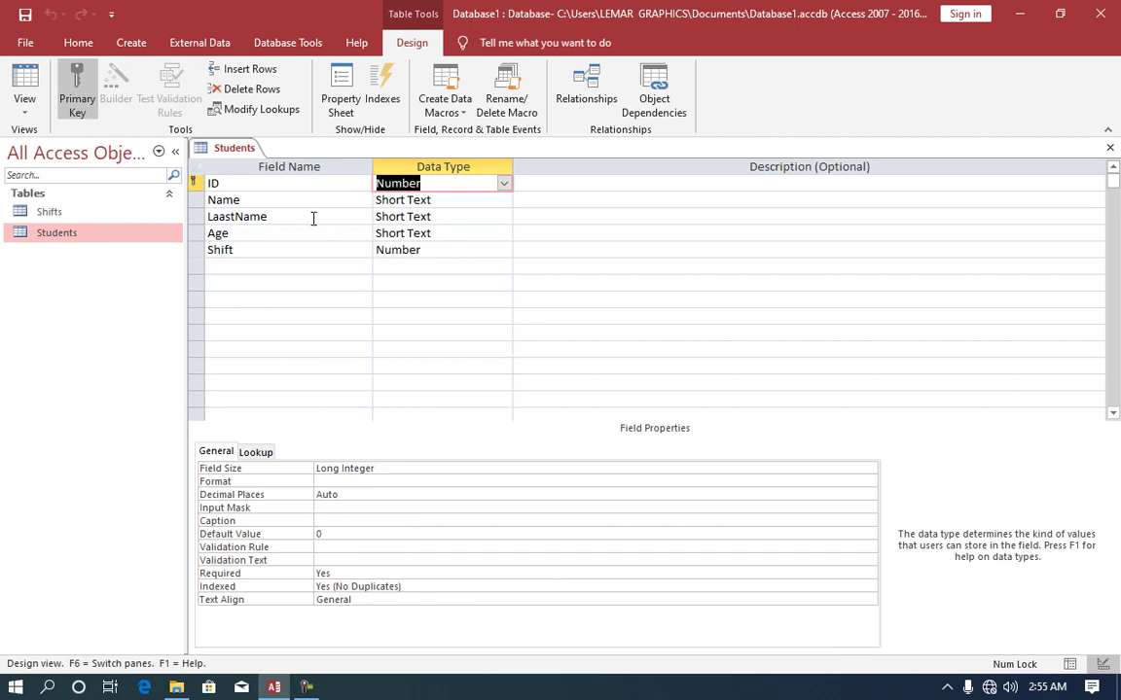
Review the Name, LaastName, Age and Shift field properties, then close the design
click(282, 197)
click(287, 216)
click(277, 234)
click(275, 247)
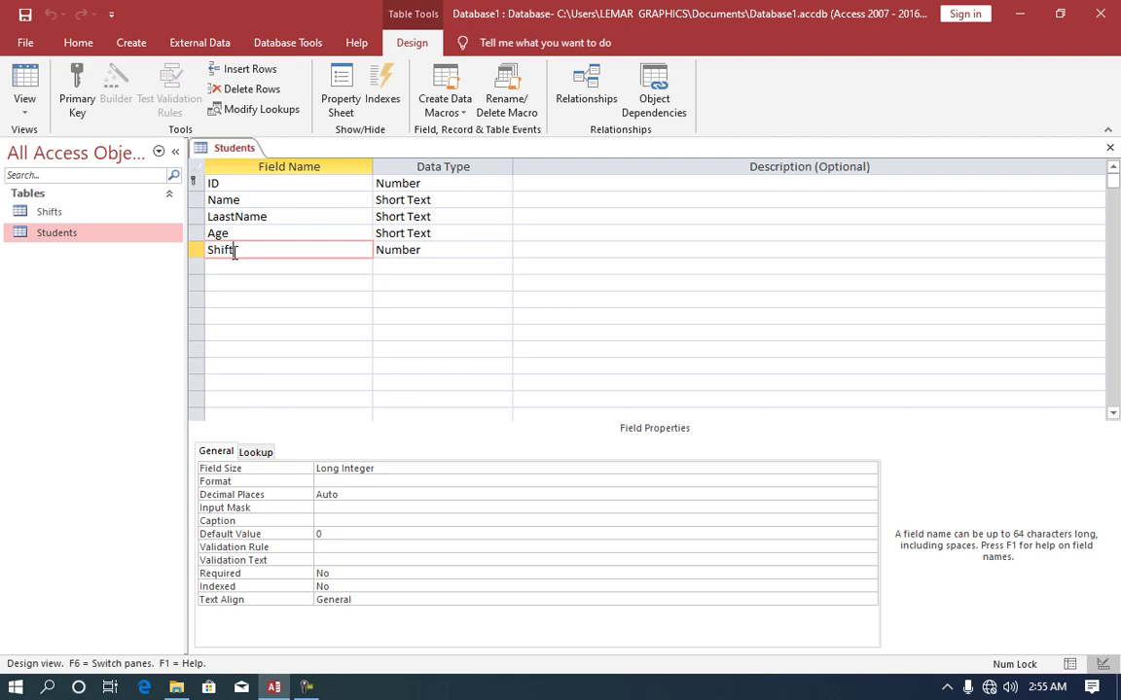
key(ctrl+w)
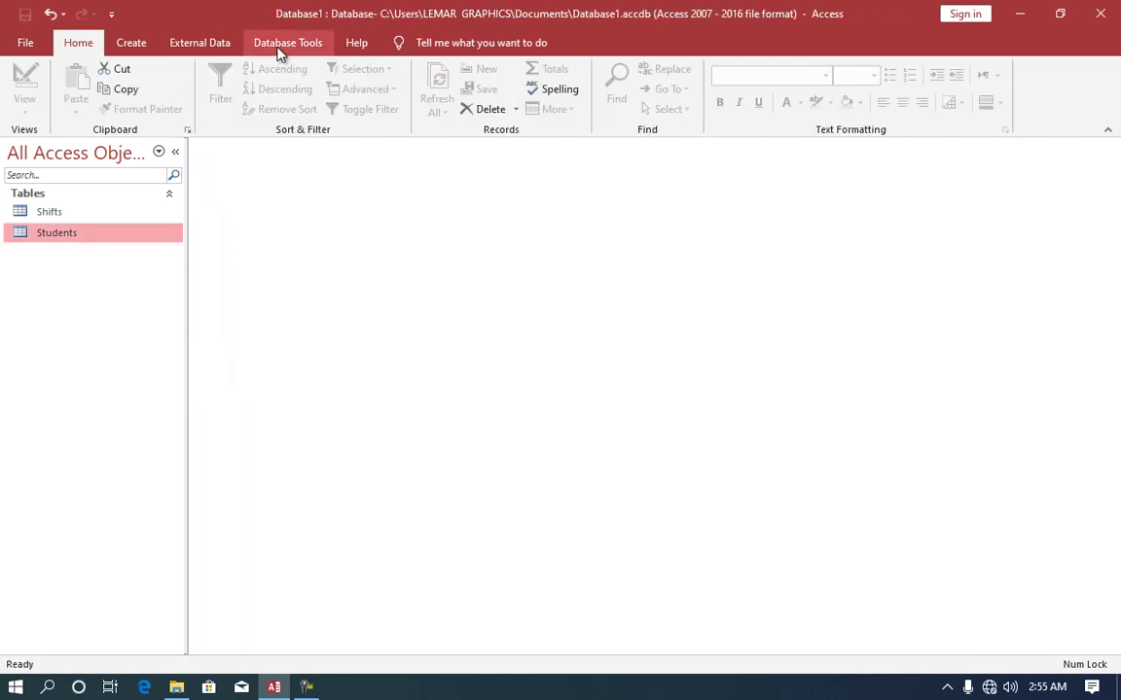
Add the Shifts and Students tables to the Relationships window
click(282, 43)
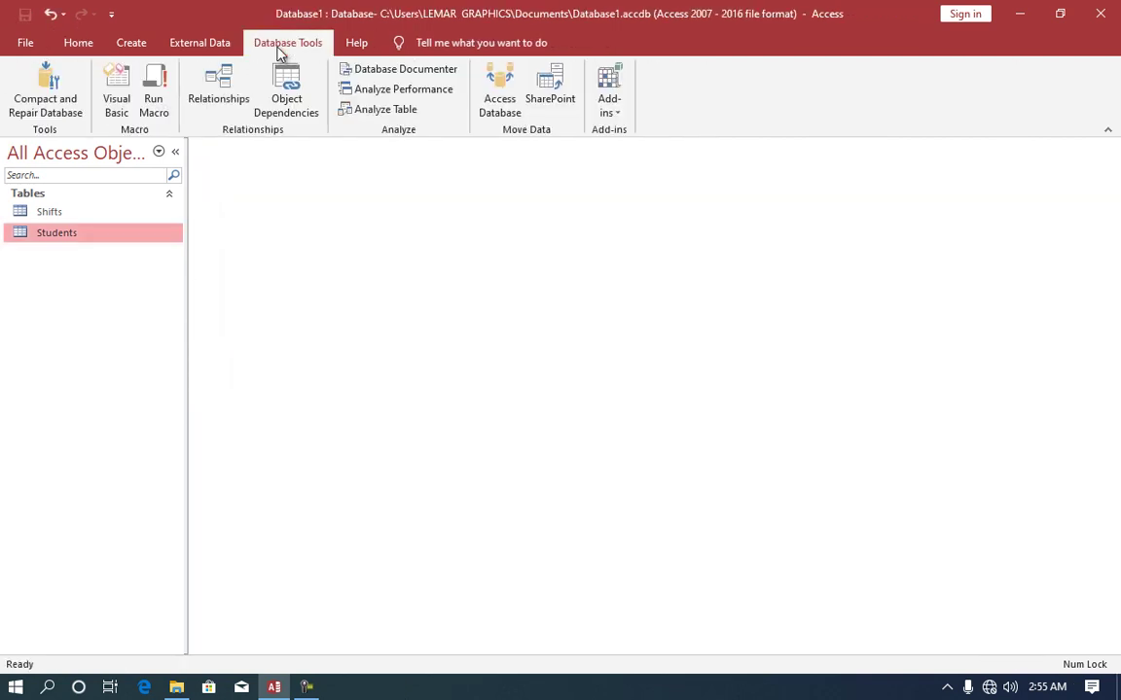
click(201, 100)
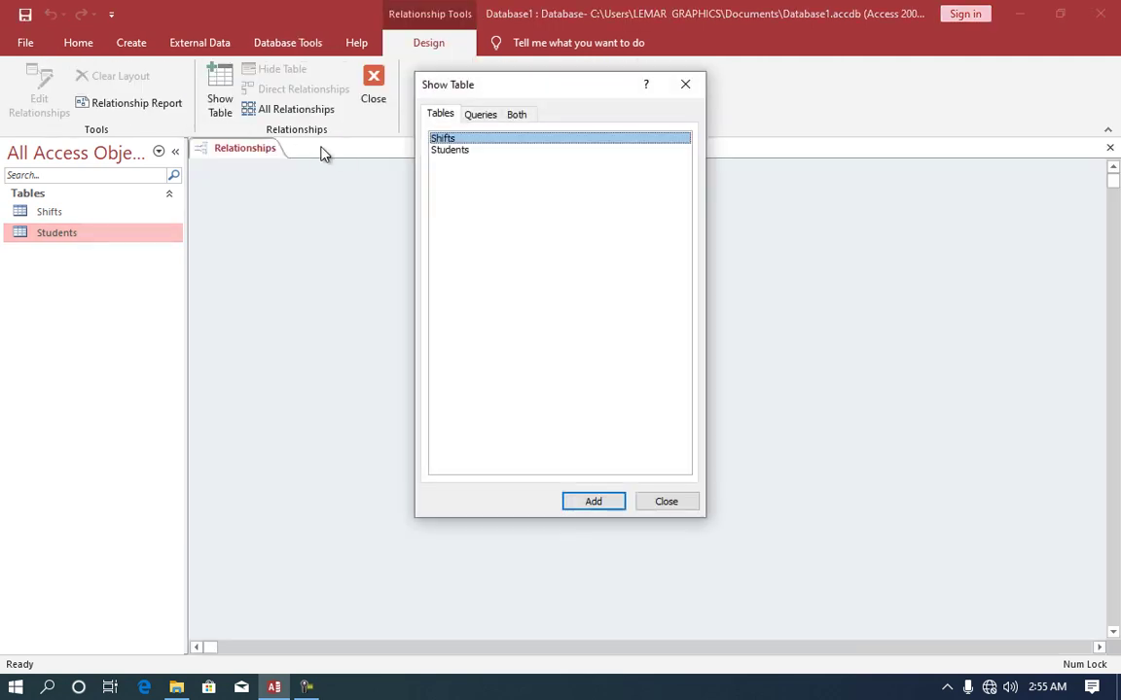
shift+click(438, 151)
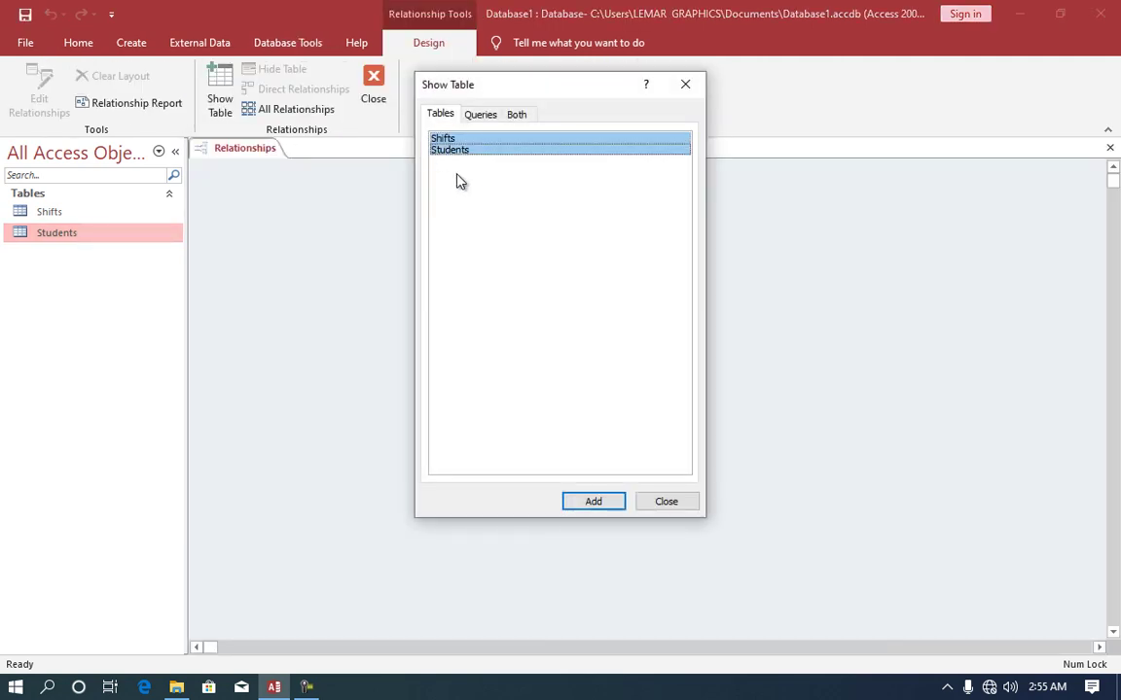
click(591, 503)
click(685, 84)
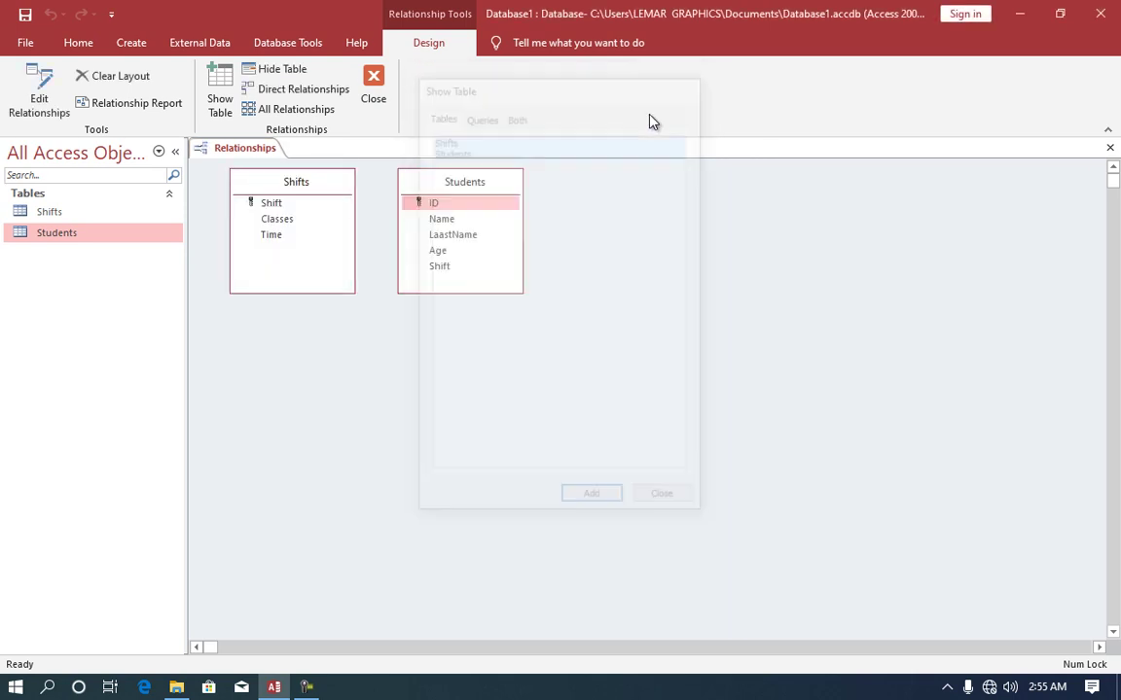
Move the Students box right and drag Shifts' Shift field toward Students' Shift
drag(472, 190, 548, 194)
click(273, 204)
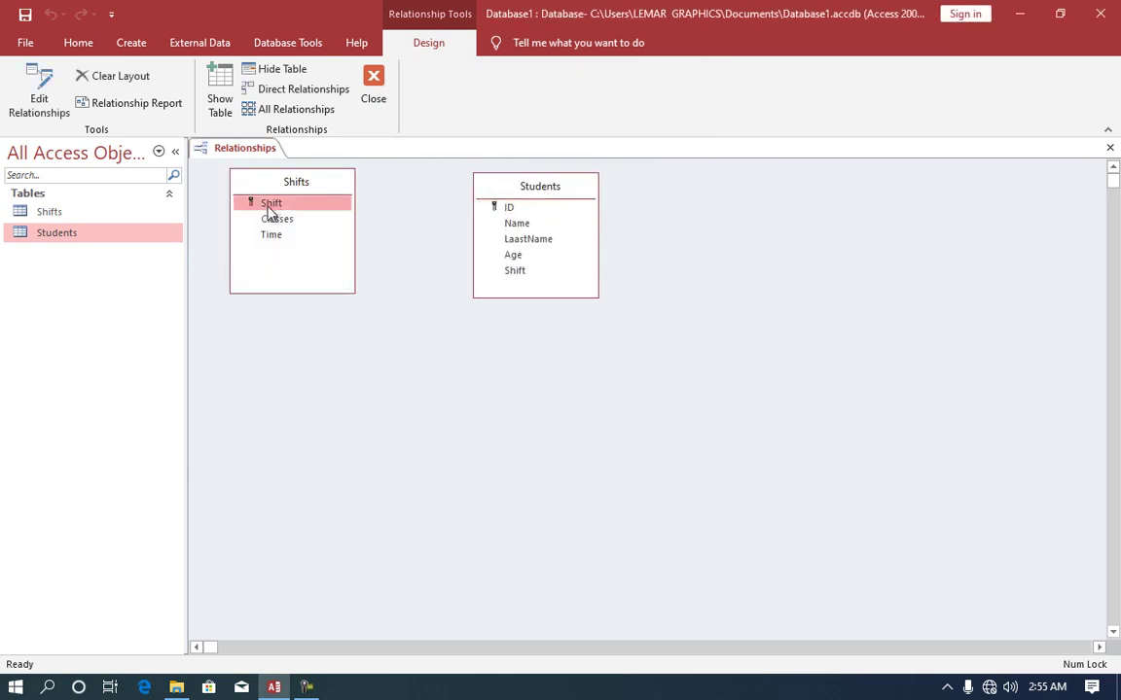
drag(273, 207, 517, 274)
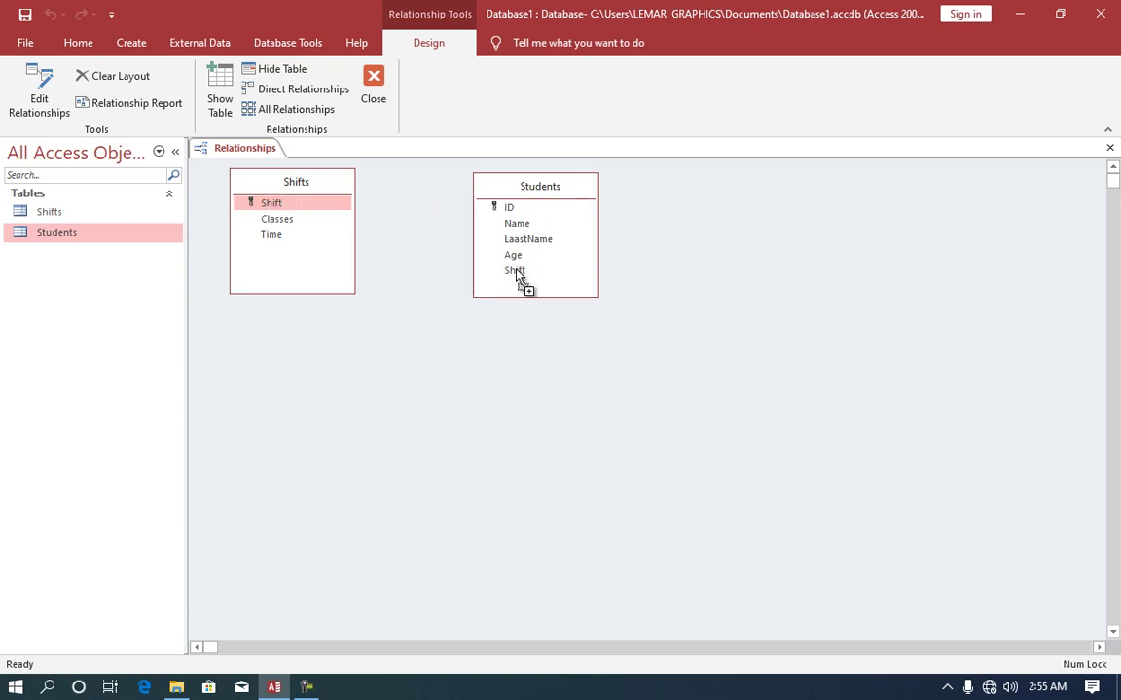
mouse_move(517, 273)
mouse_down()
mouse_move(513, 210)
mouse_move(516, 279)
mouse_up()
Create the Shift one-to-many link with referential integrity, cascade updates and cascade deletes
drag(516, 280, 520, 280)
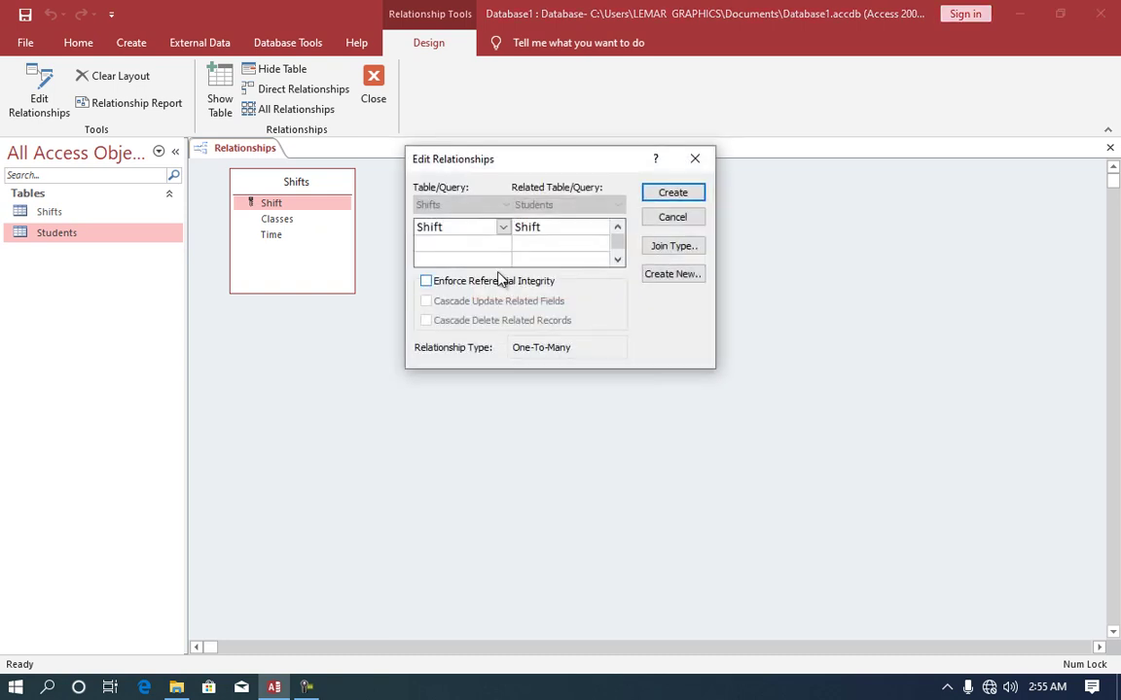
click(476, 282)
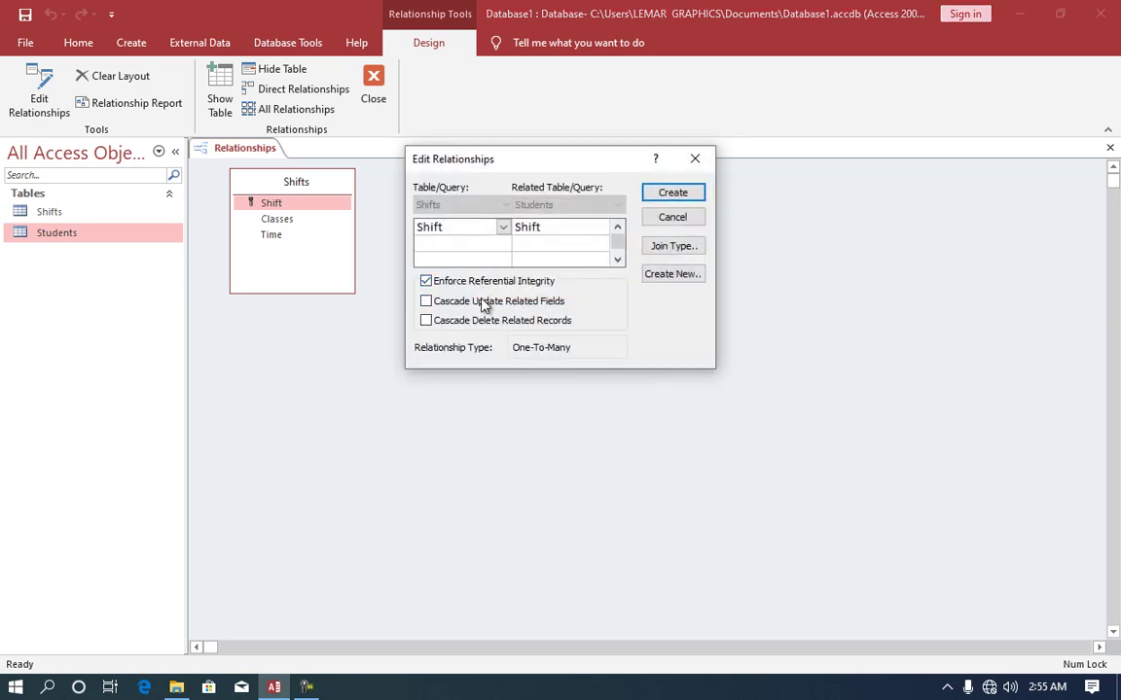
click(479, 302)
click(477, 321)
click(670, 193)
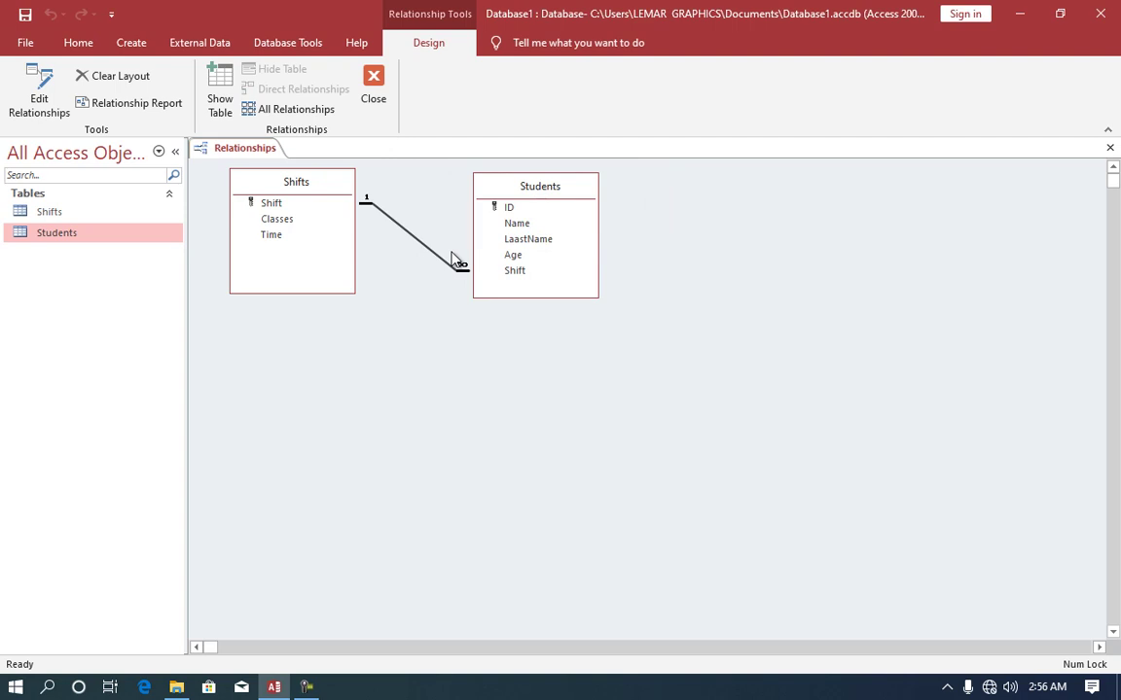
Close the Relationships window, open and close Shifts, then open the Students table
key(ctrl+w)
double_click(83, 213)
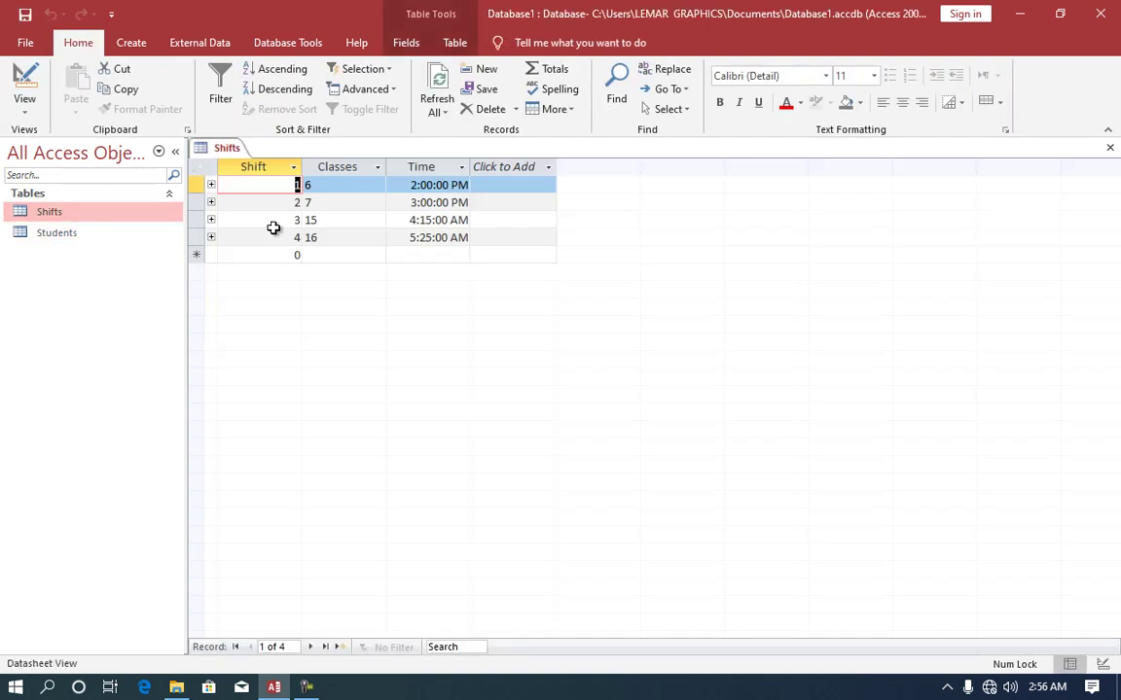
key(ctrl+w)
double_click(110, 233)
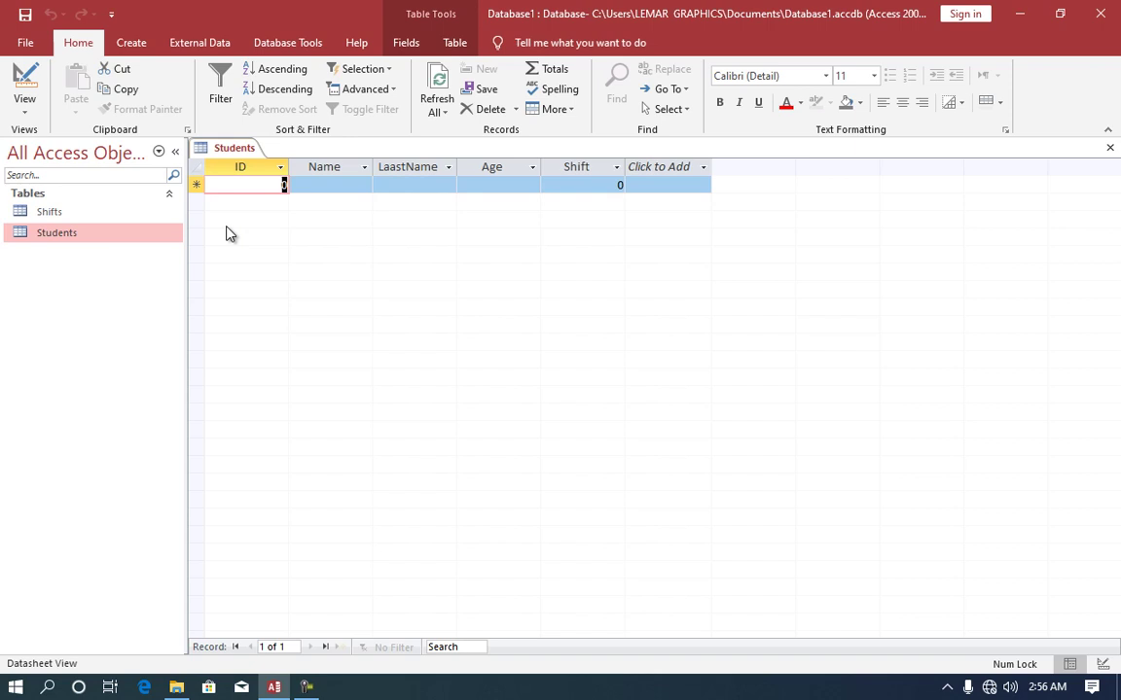
Add student 1200 with the student's first and last name, age 15 and shift 2
text(1200)
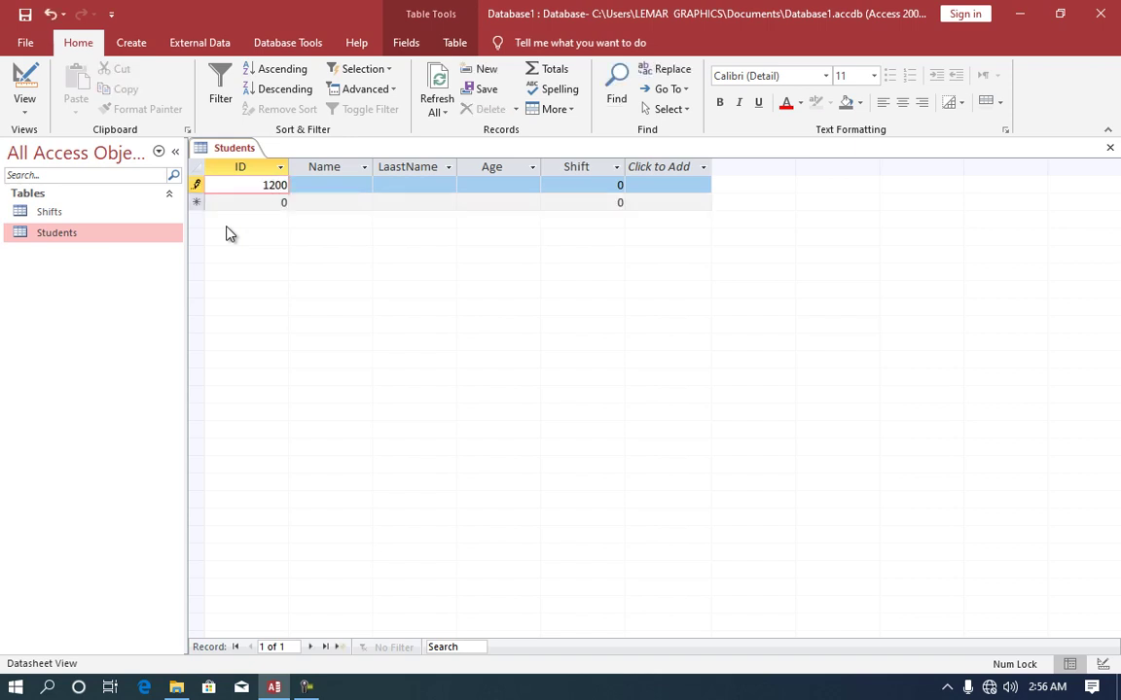
key(Tab)
text(Agnr)
key(BackSpace)
key(BackSpace)
key(BackSpace)
text(hmad)
key(Tab)
text(Ahmadi)
key(Tab)
text(15)
key(Tab)
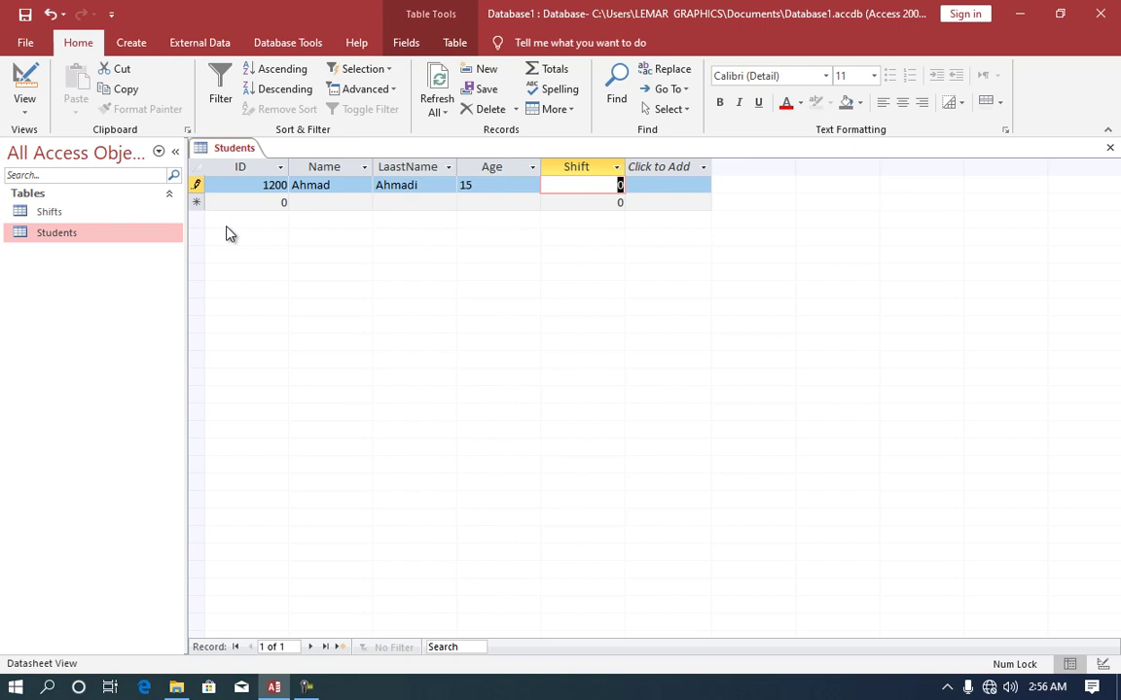
text(2)
key(Tab)
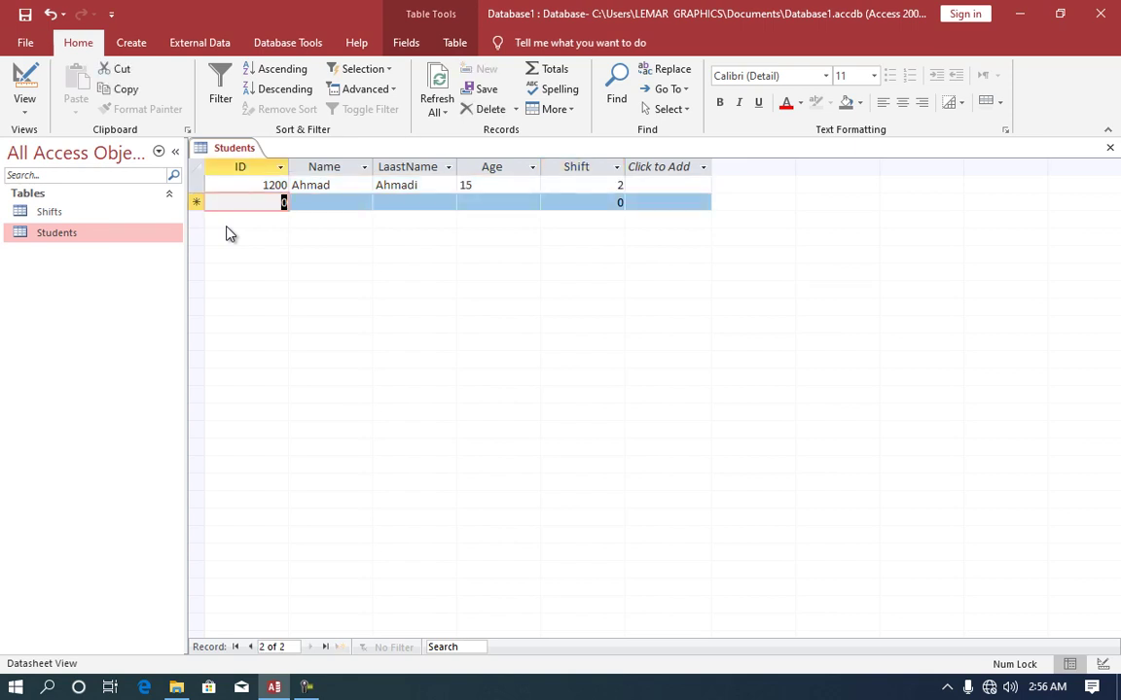
Start student 1201 with the student's first and last name and age 19
text(1201)
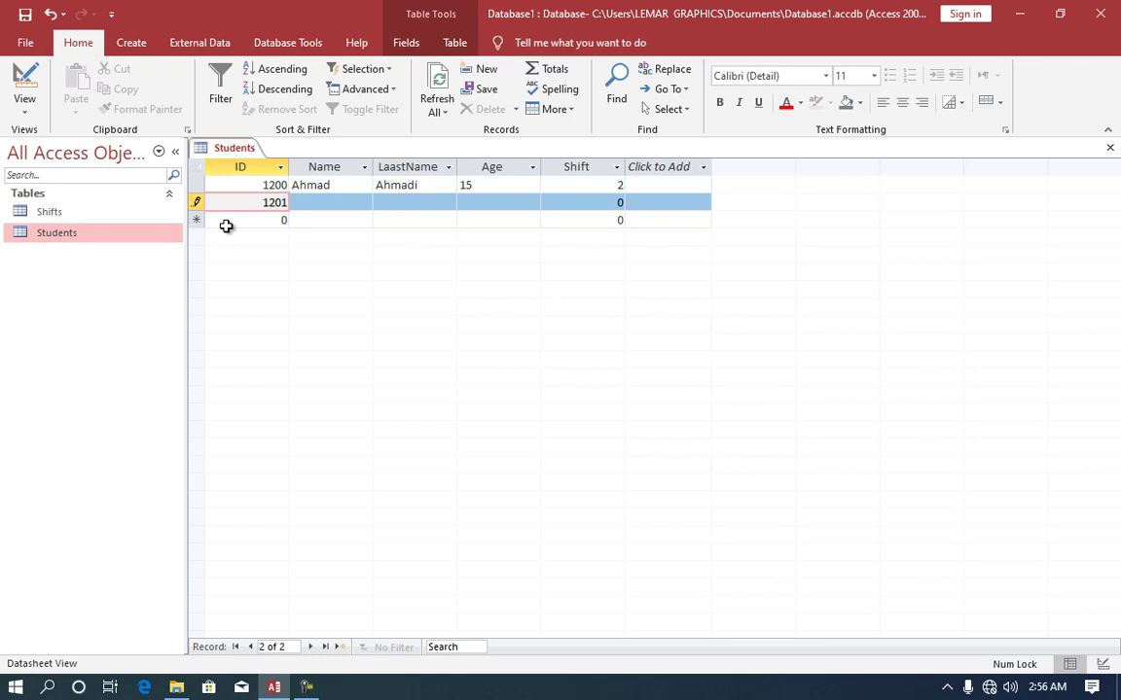
key(Tab)
text(Hamid)
key(Tab)
text(Fa)
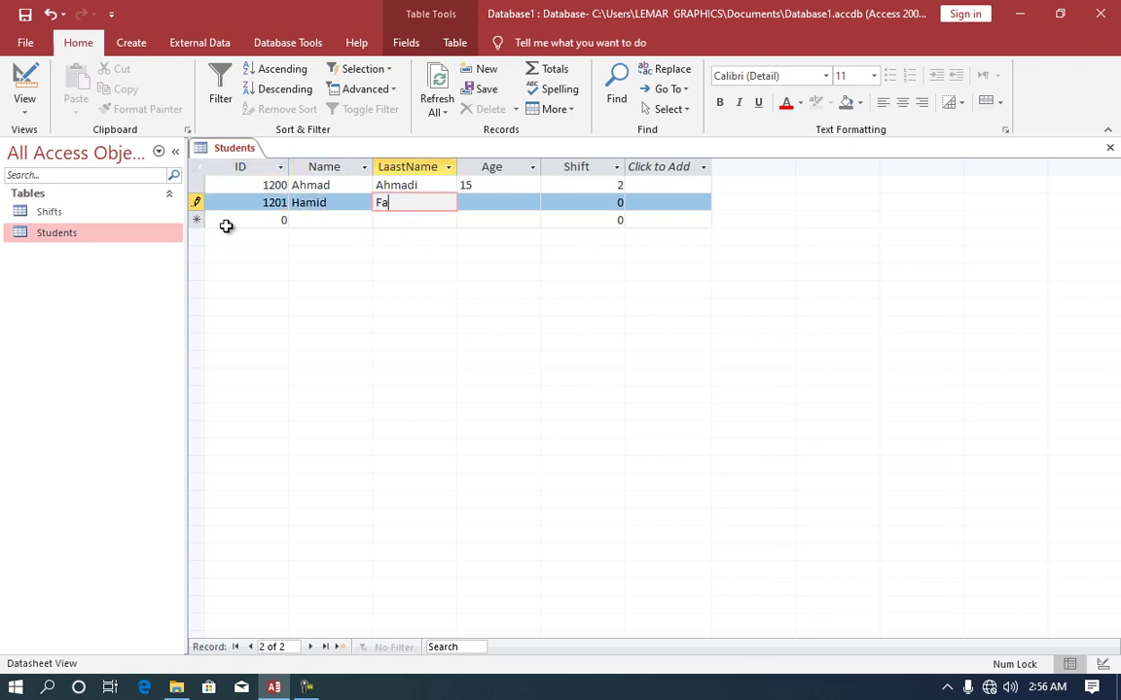
text(r)
text(idi)
key(Tab)
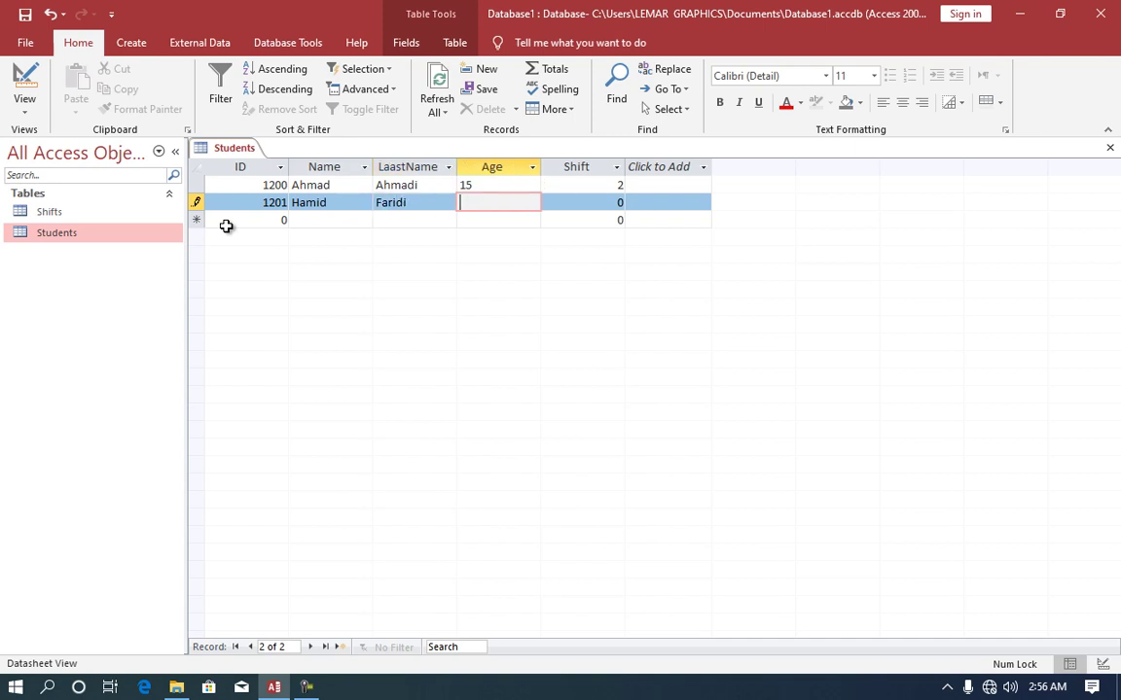
text(19)
key(Tab)
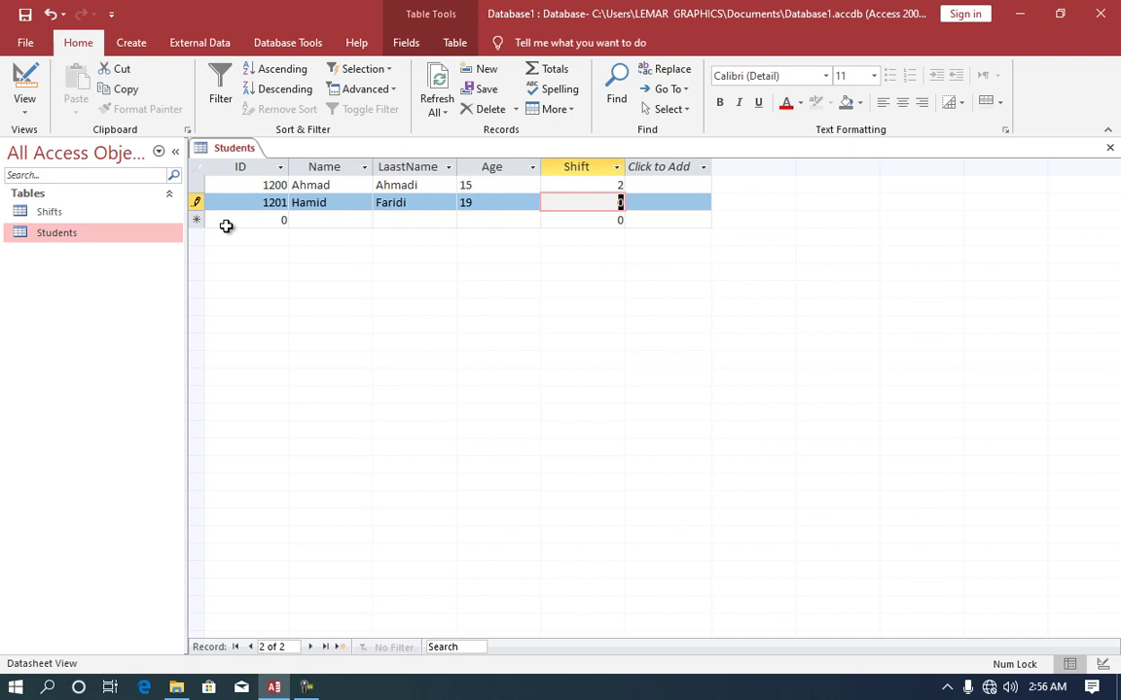
Dismiss the related-record error and change student 1201's shift from 5 to 2 so it saves
text(5)
key(Tab)
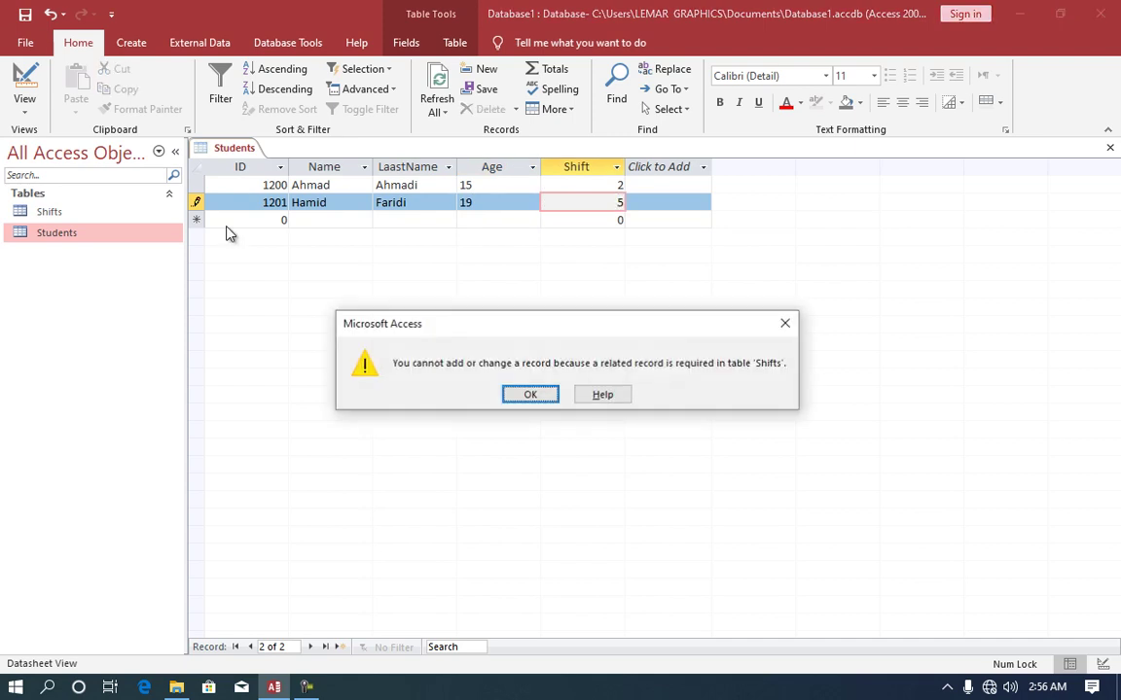
key(Return)
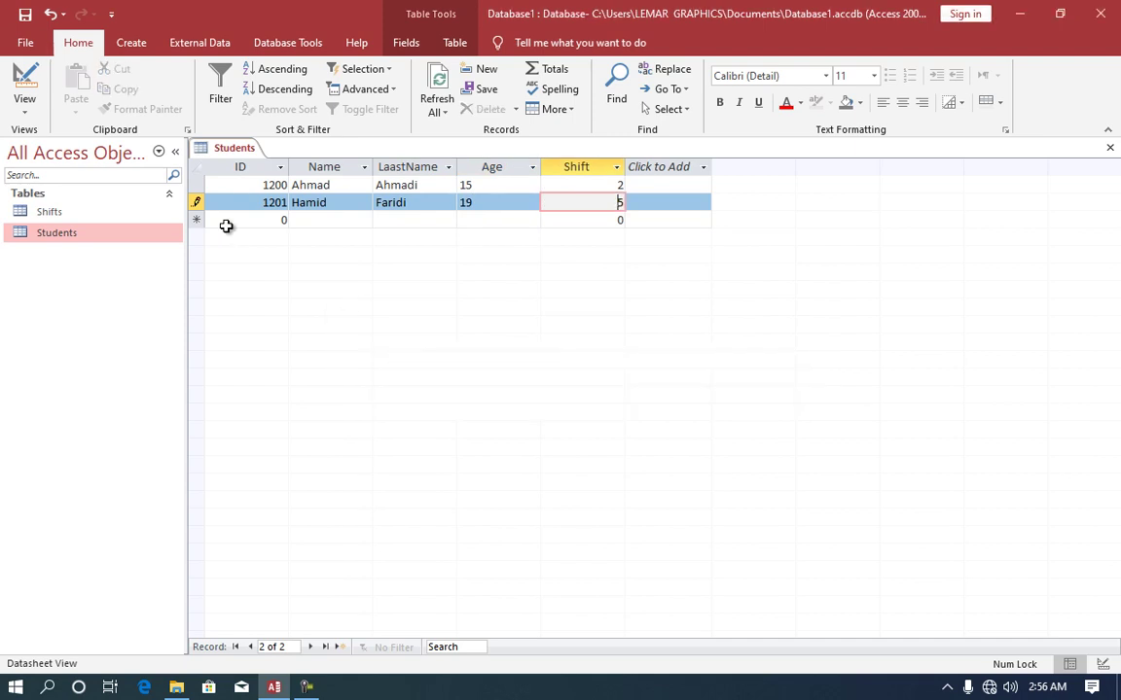
text(2)
key(Tab)
key(BackSpace)
key(Delete)
text(2)
click(226, 223)
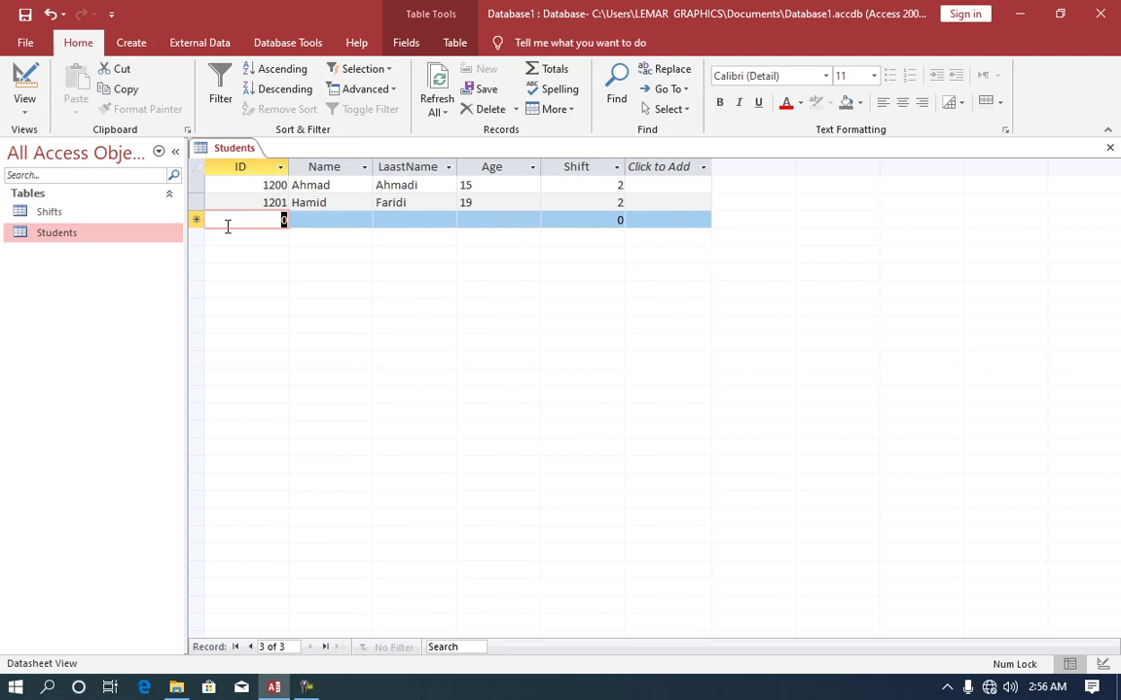
Copy both student records and paste them into the new row
drag(194, 202, 193, 191)
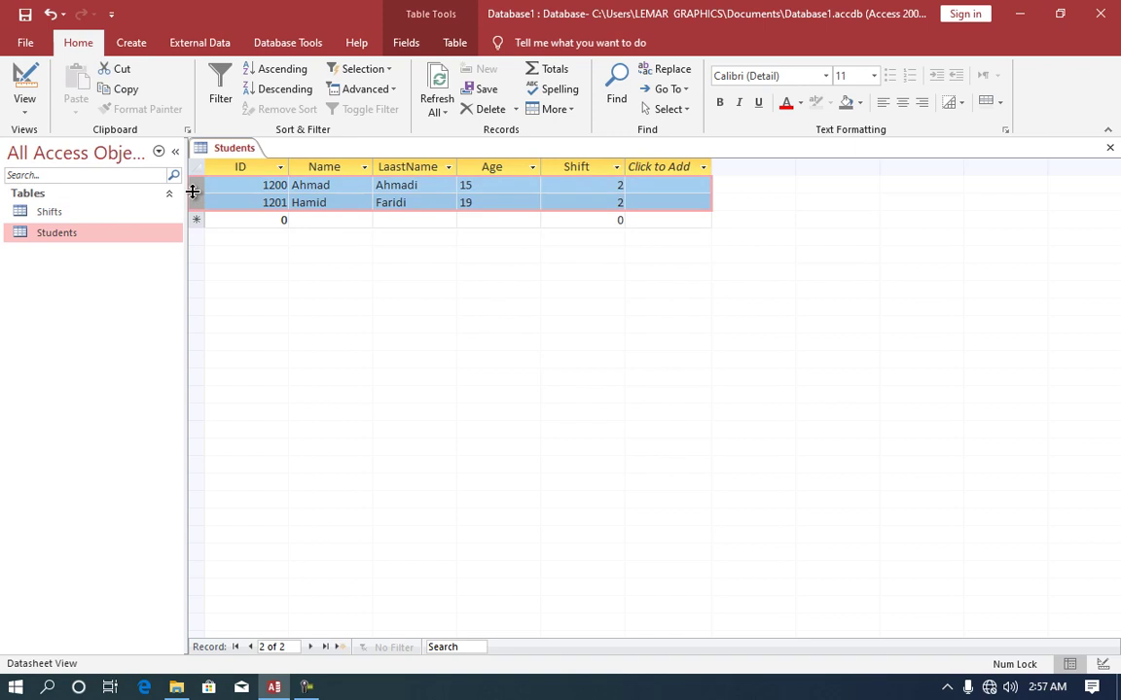
key(ctrl+c)
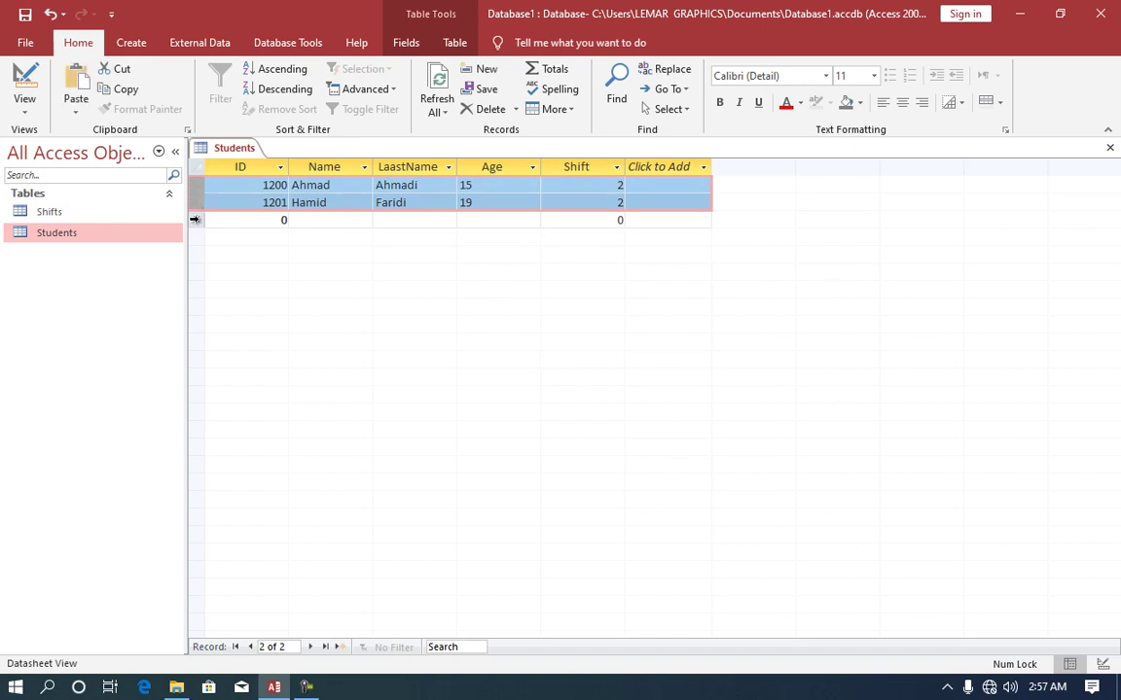
click(197, 220)
key(ctrl+v)
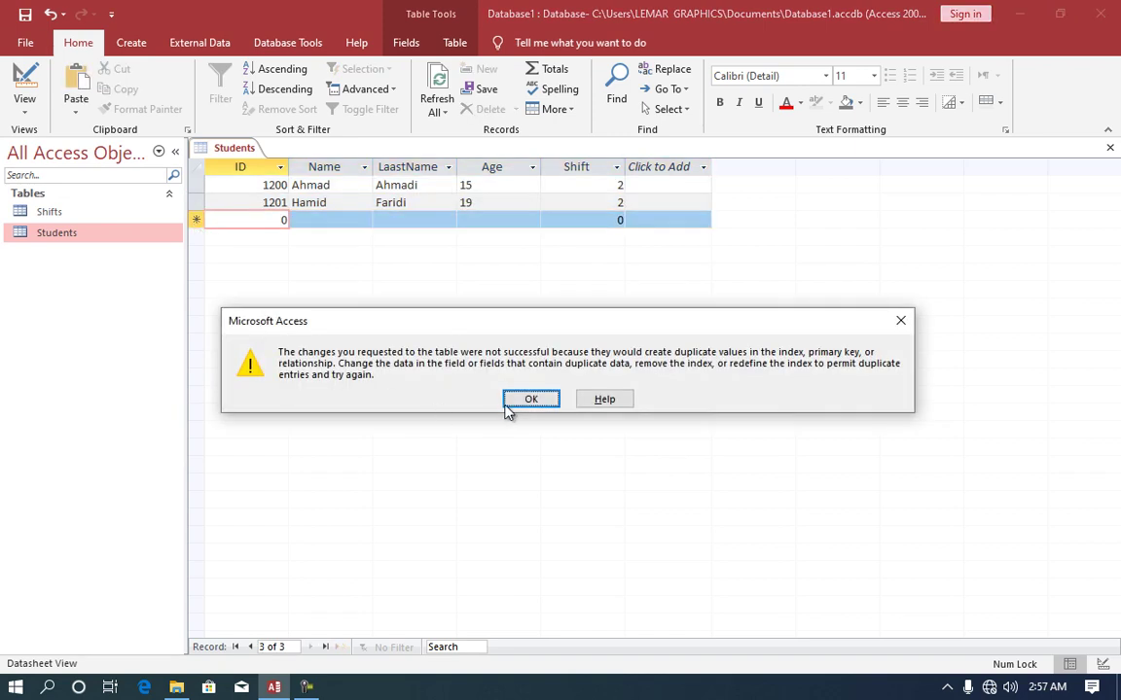
Dismiss the duplicate-key error, suppression prompt and Paste Errors notice
click(507, 403)
click(494, 394)
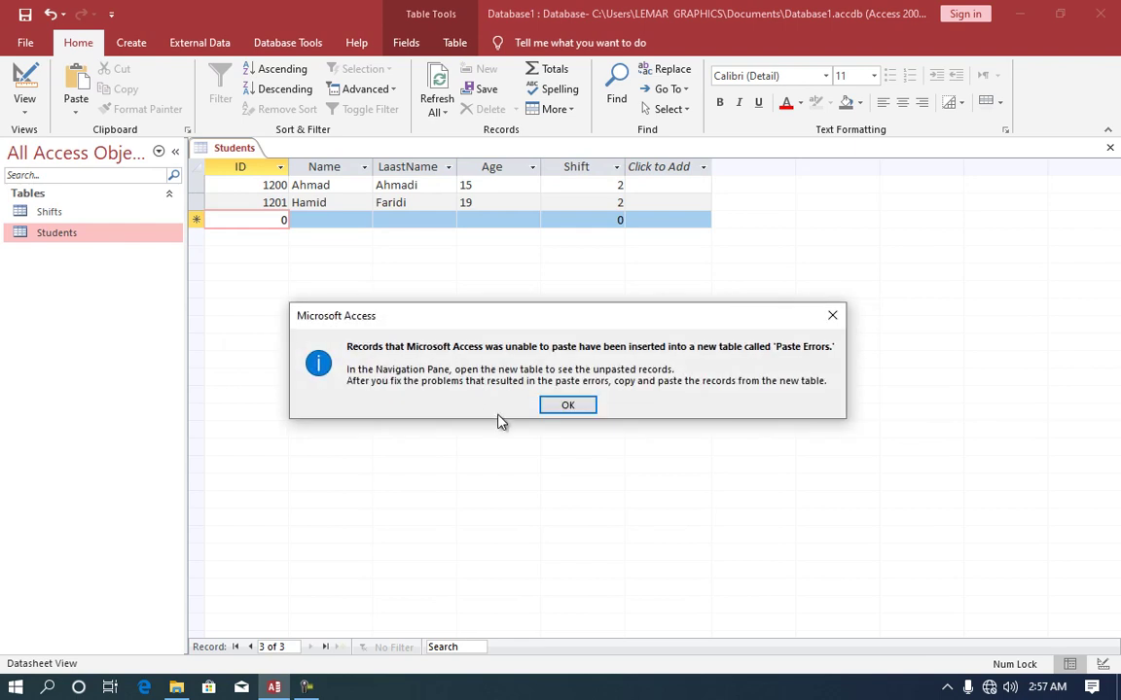
click(554, 405)
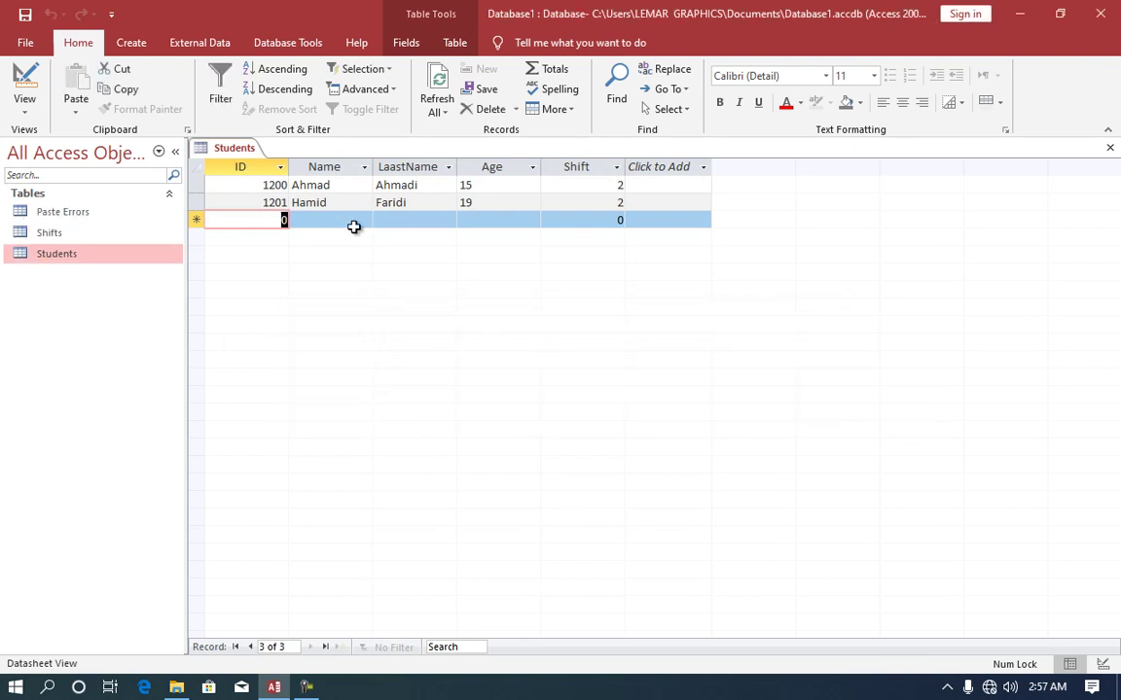
Add student 1203 with the student's first and last name, age 19 and shift 3
text(1203)
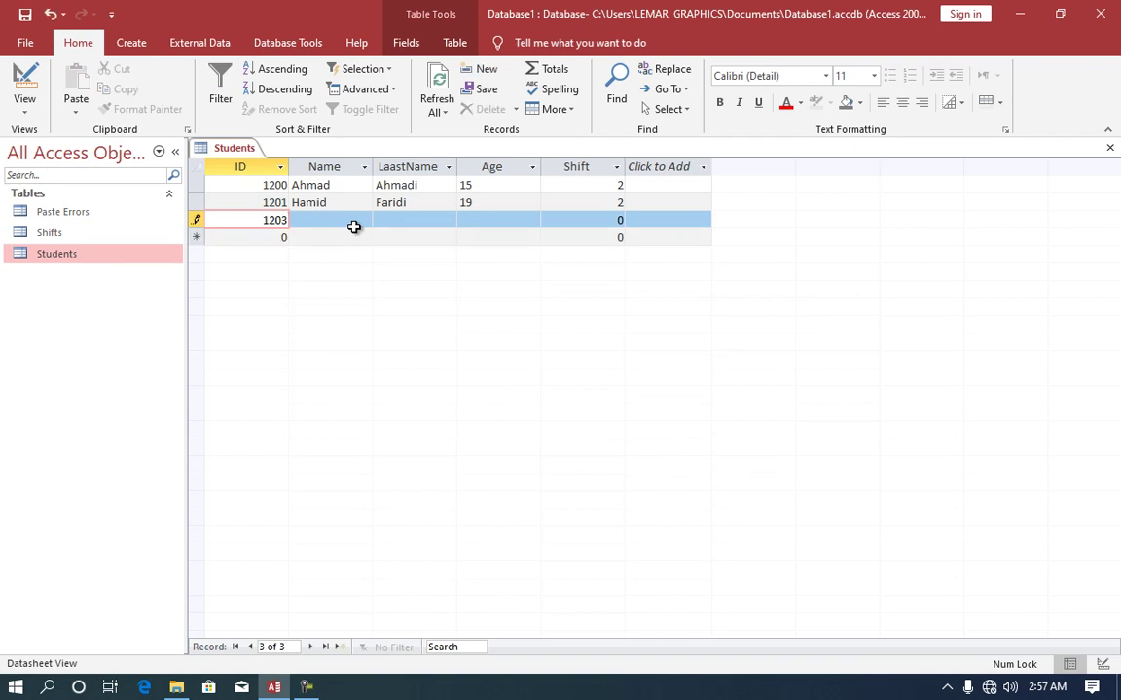
key(Tab)
text(B)
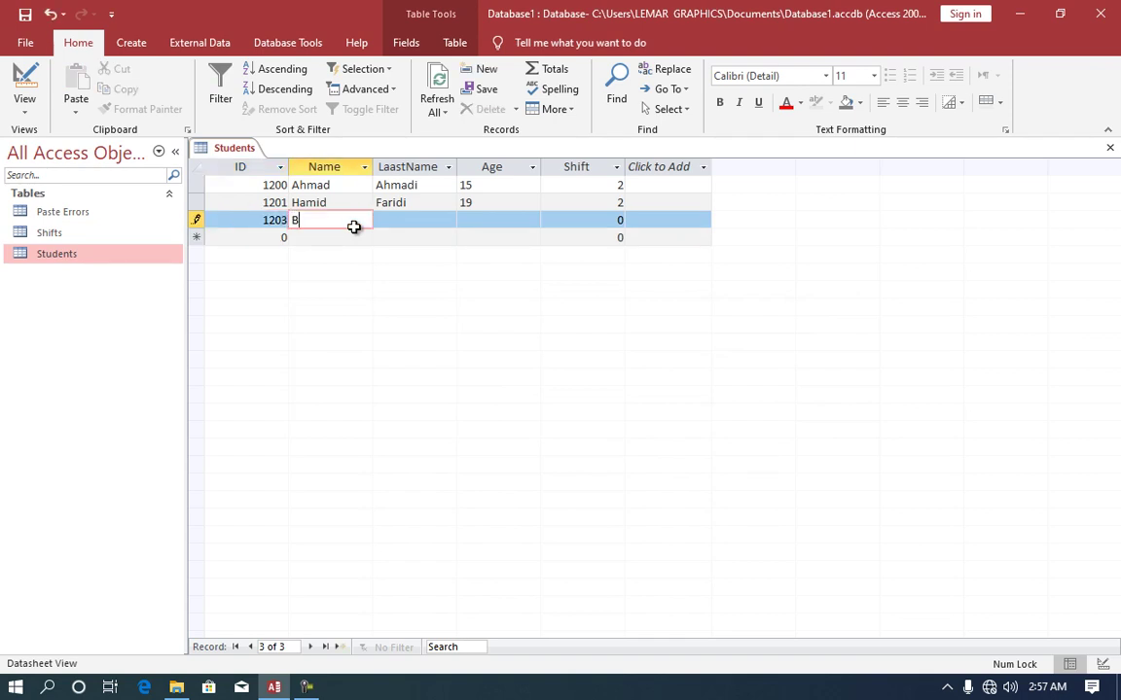
text(ashir)
key(Tab)
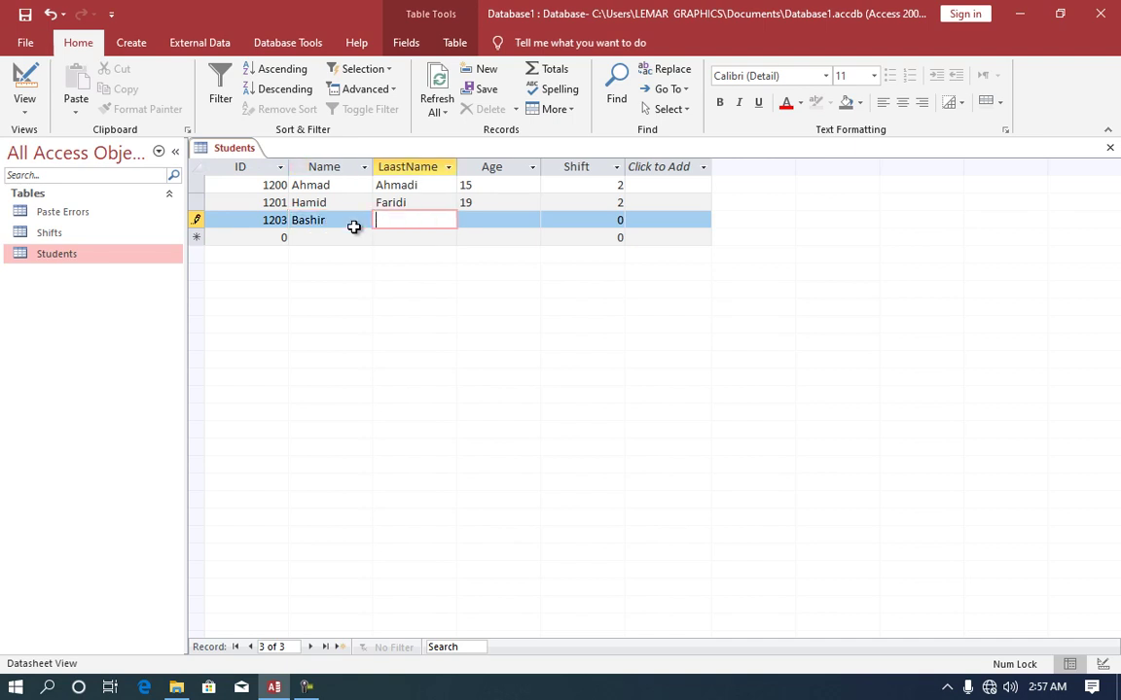
text(Afghan)
key(Tab)
text(19)
key(Tab)
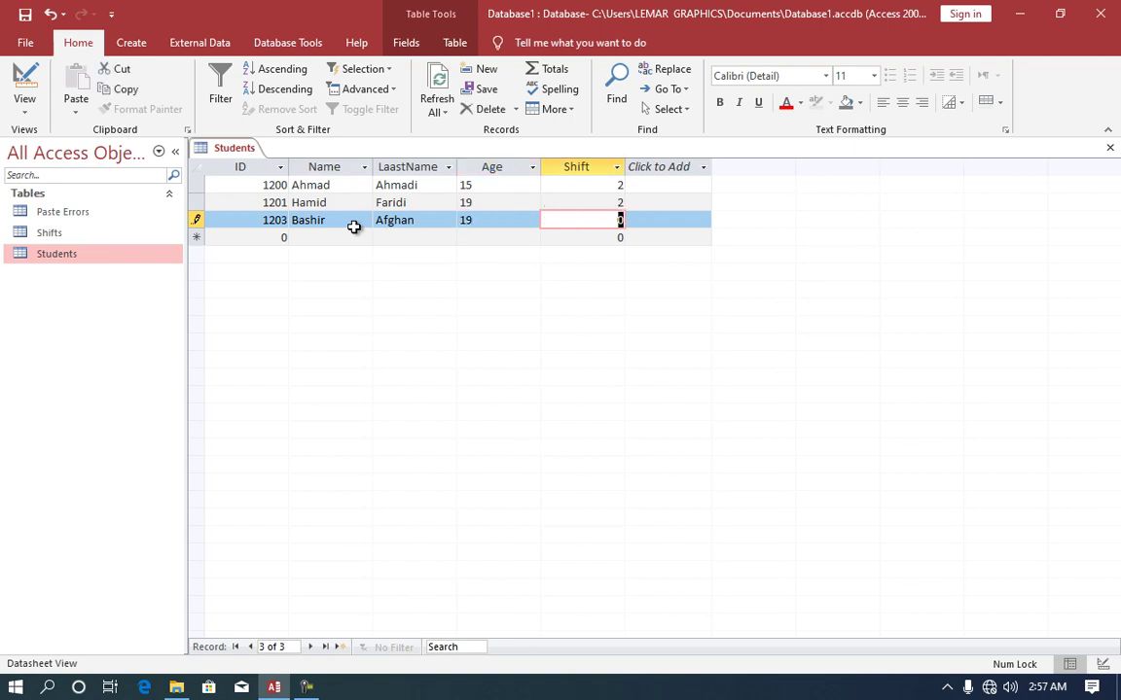
text(3)
key(Tab)
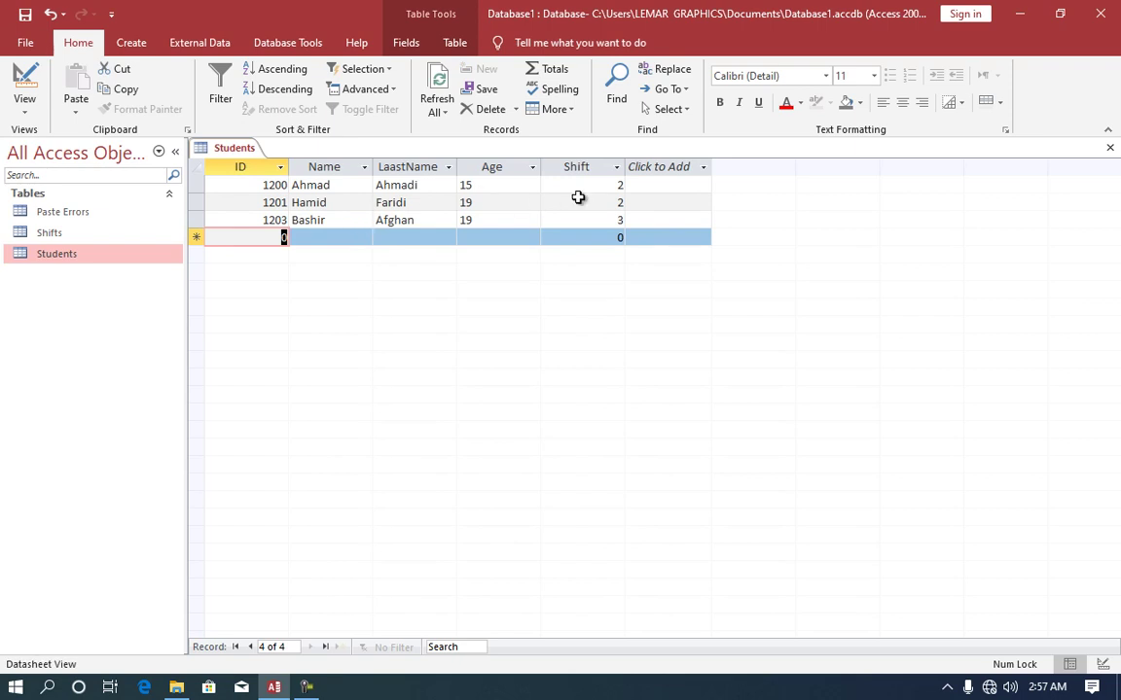
Check the three students' Shift values, then select the Shifts table
click(617, 186)
click(630, 202)
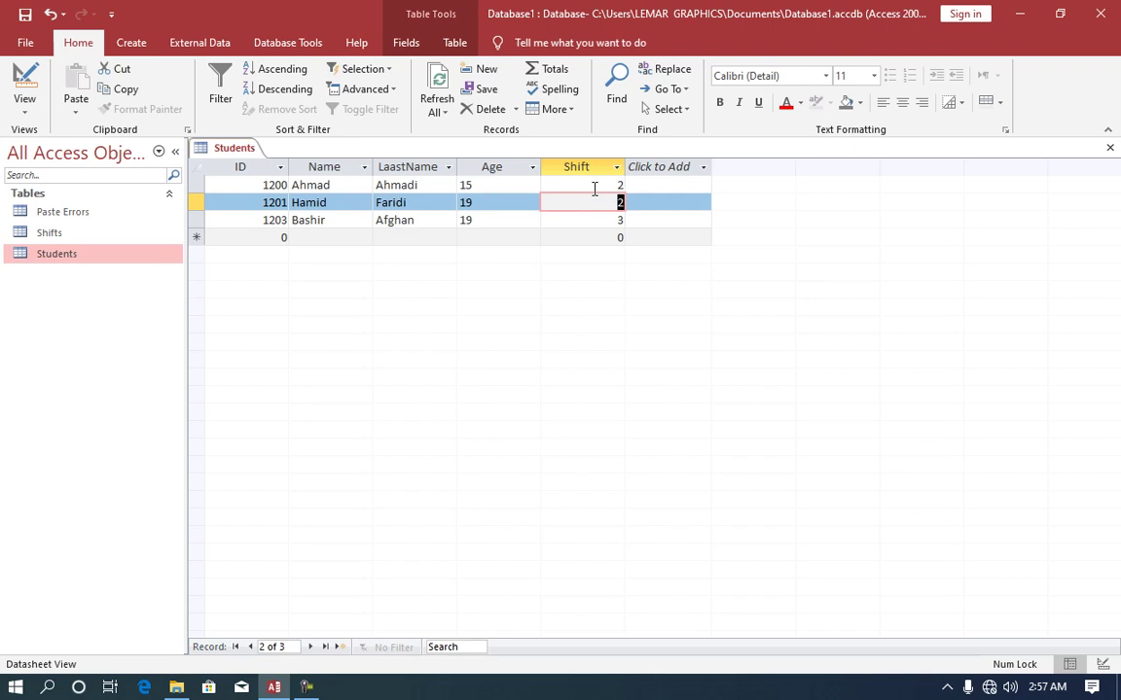
click(600, 222)
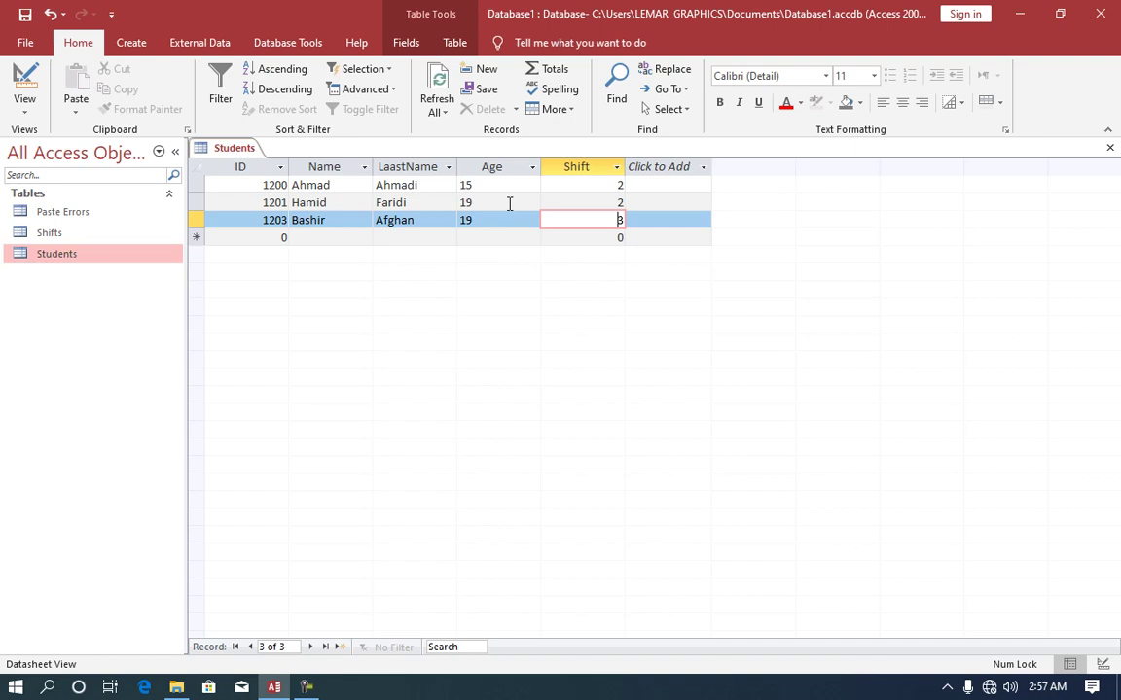
click(105, 234)
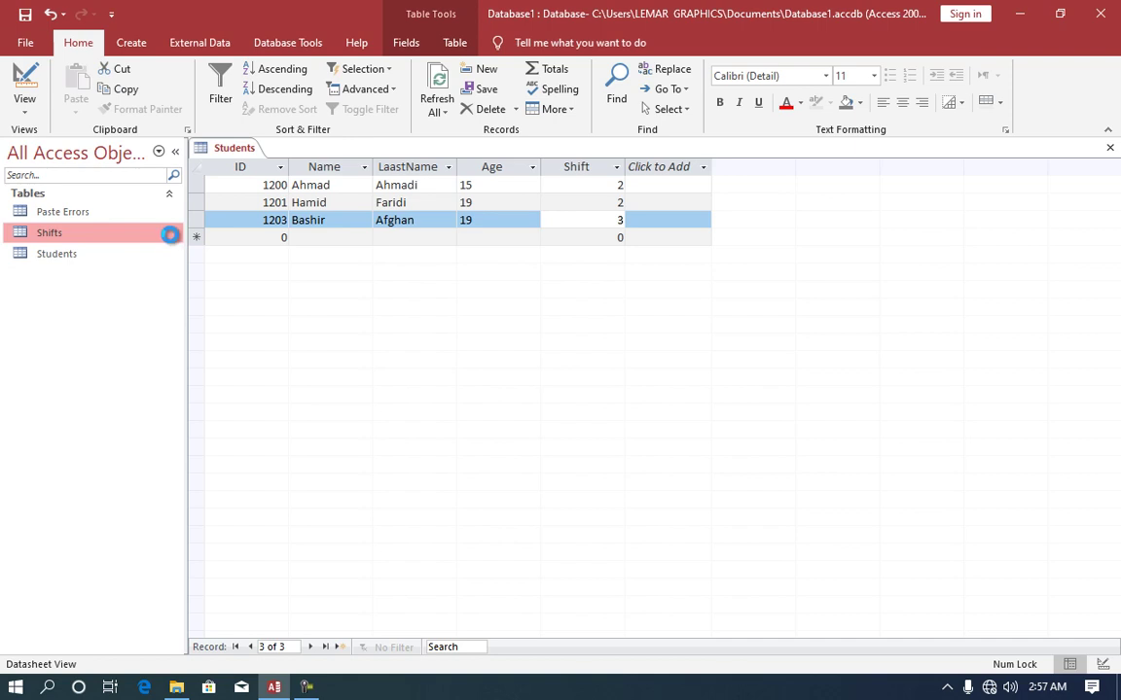
Swap the Students table for the Shifts table and check shift 1's linked students
key(ctrl+w)
double_click(67, 242)
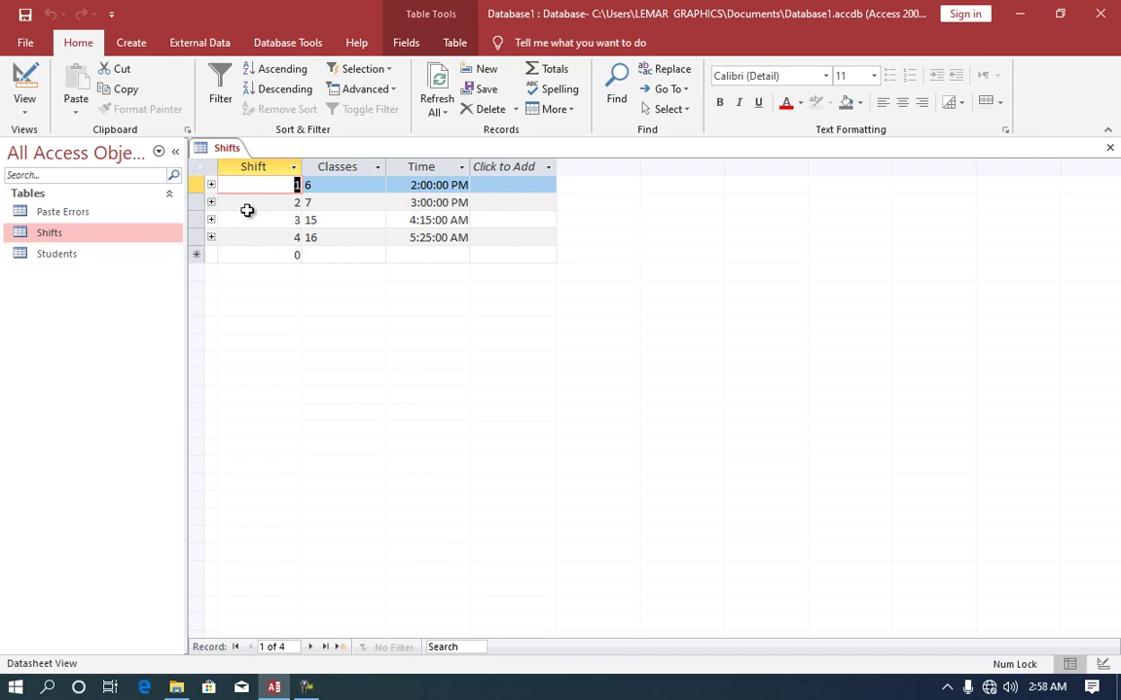
click(211, 184)
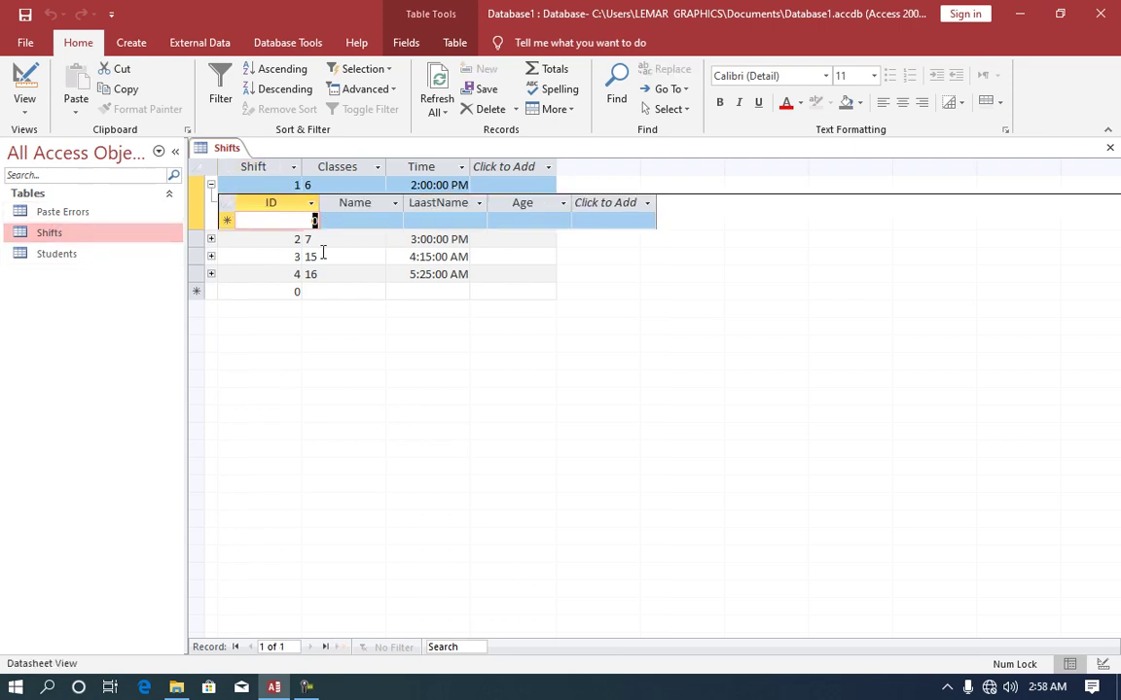
click(211, 184)
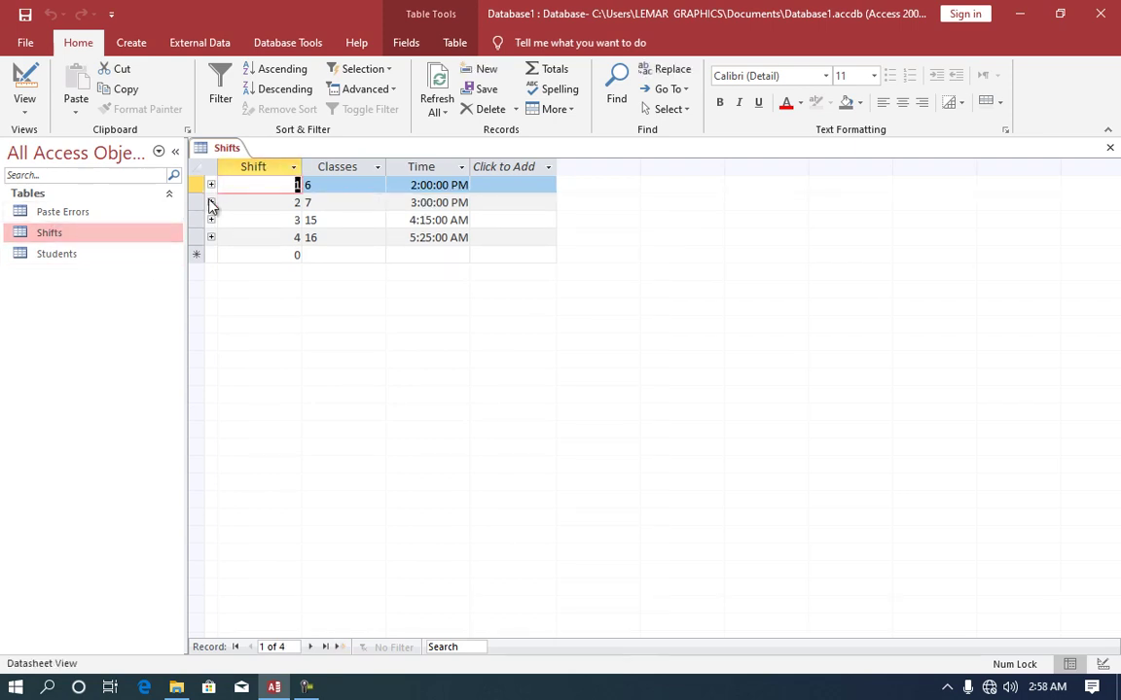
Review the students linked to shifts 2 and 3, then expand shift 4's empty student list
click(211, 202)
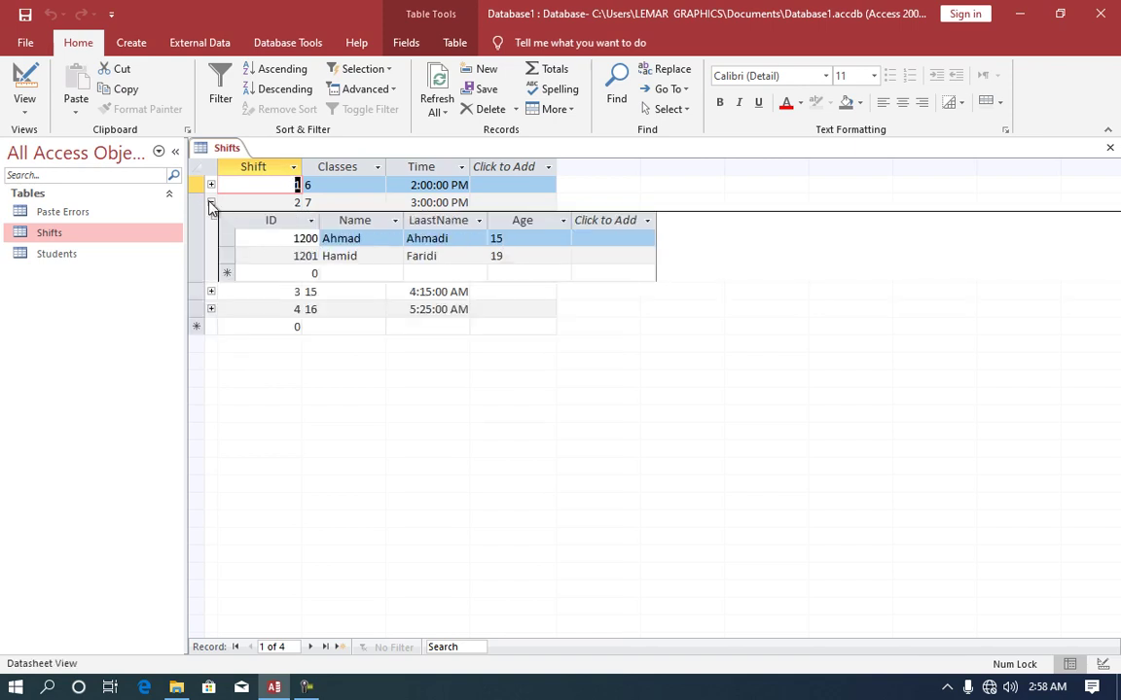
click(211, 203)
click(211, 204)
click(211, 203)
click(211, 221)
click(211, 221)
click(211, 238)
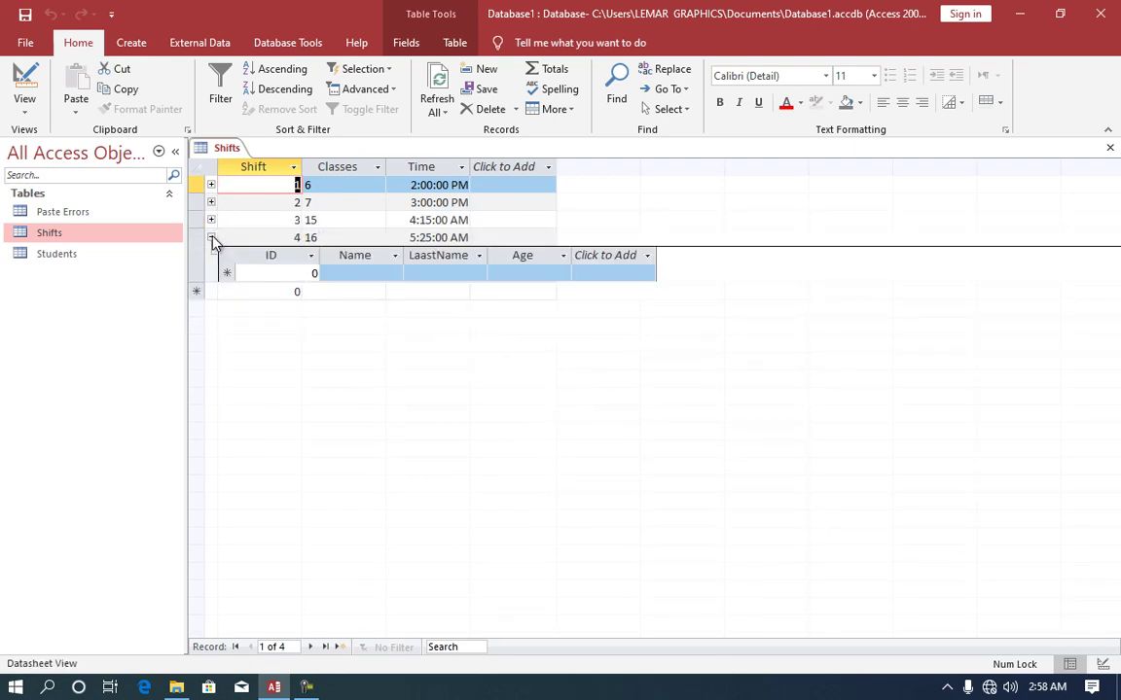
click(238, 273)
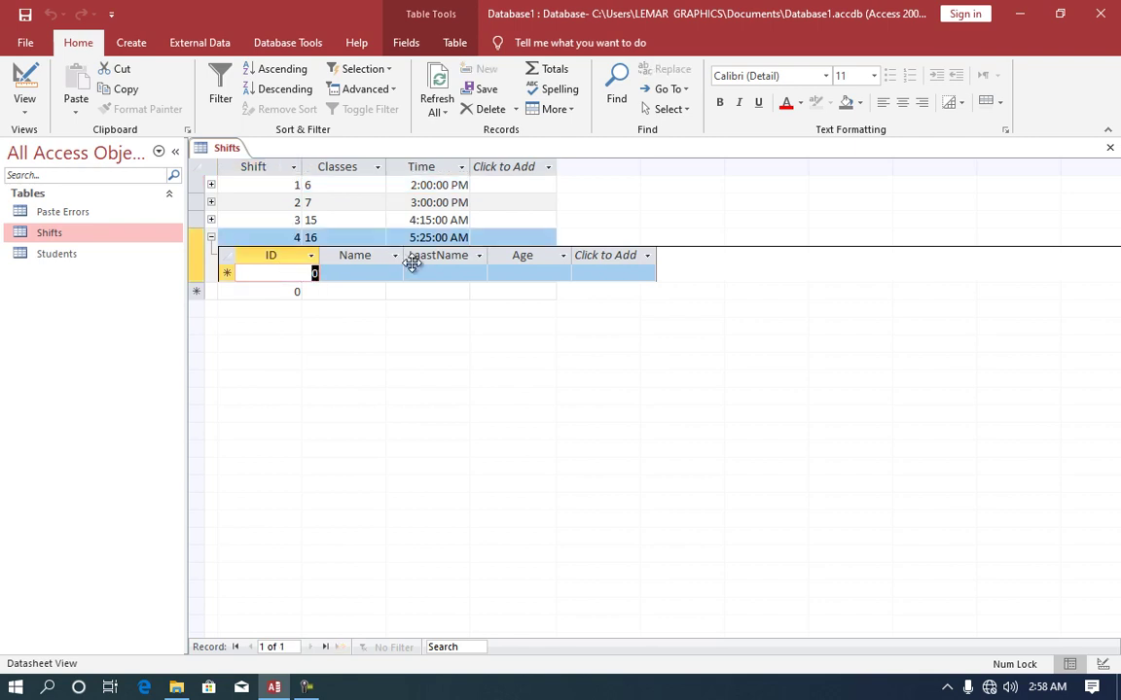
Enter student 1204 with first name, last name and age 12 under shift 4, then close Shifts
text(1204)
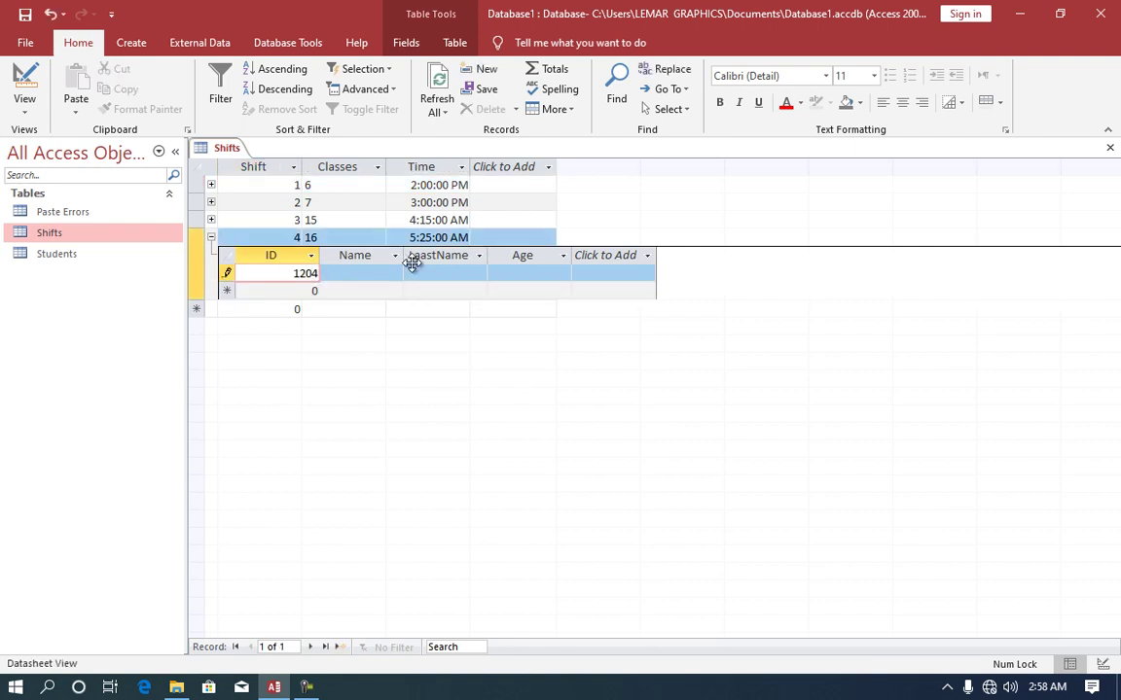
key(Tab)
text(Naim)
key(Tab)
text(Afghan)
key(Tab)
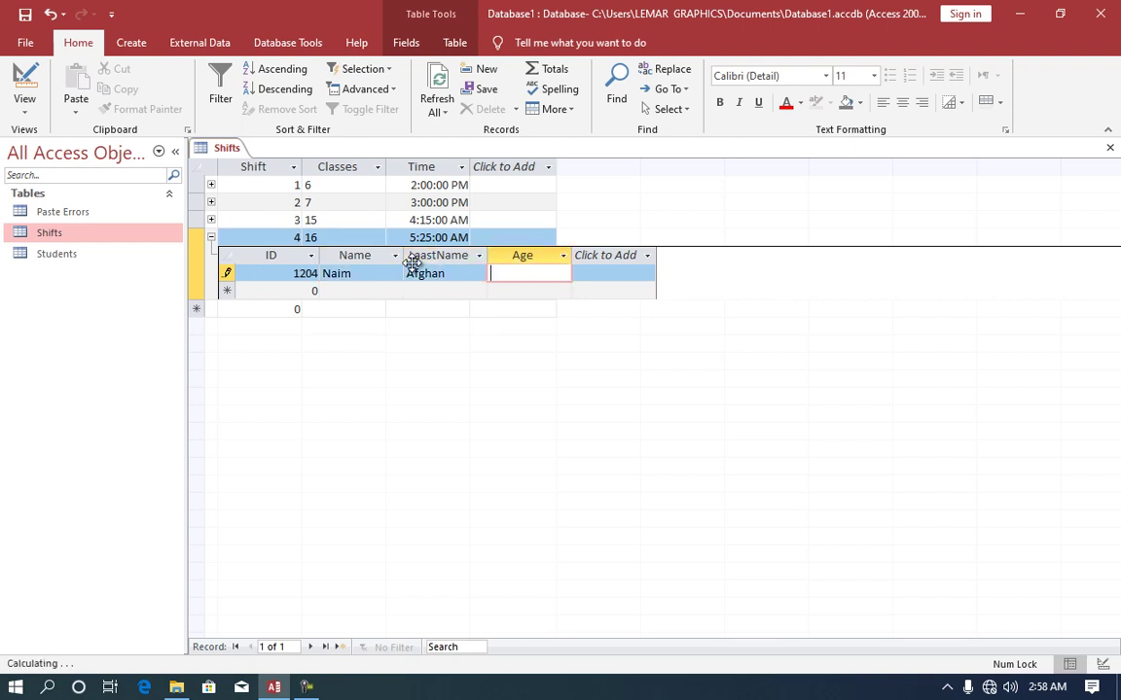
text(12)
key(Tab)
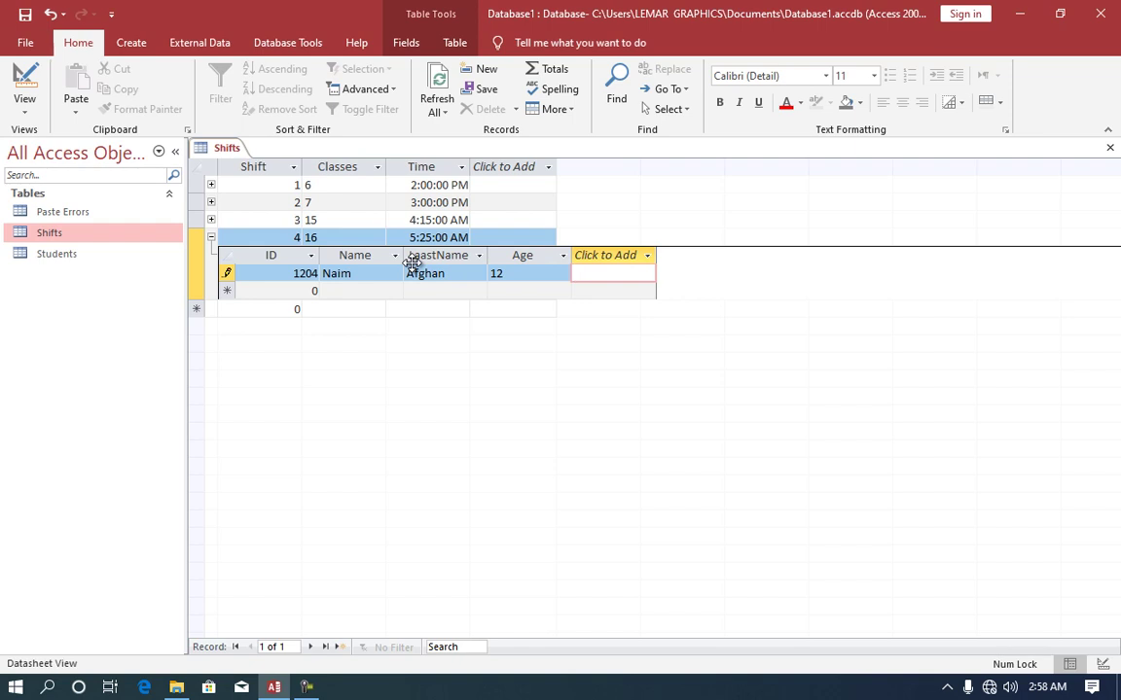
click(276, 236)
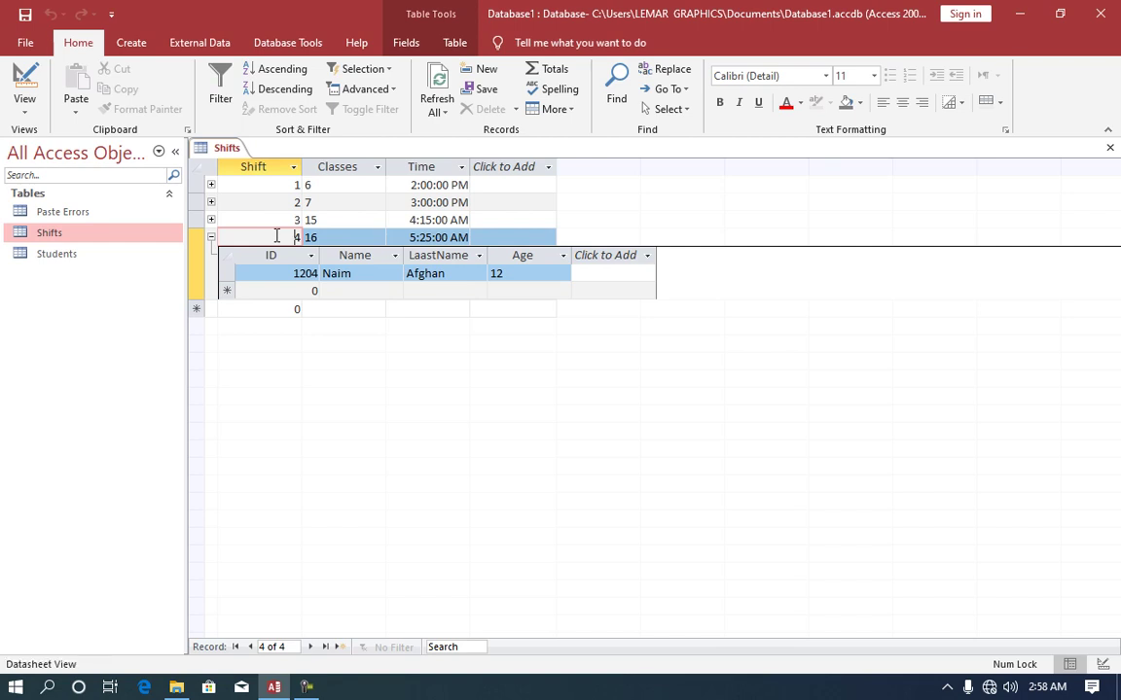
key(ctrl+w)
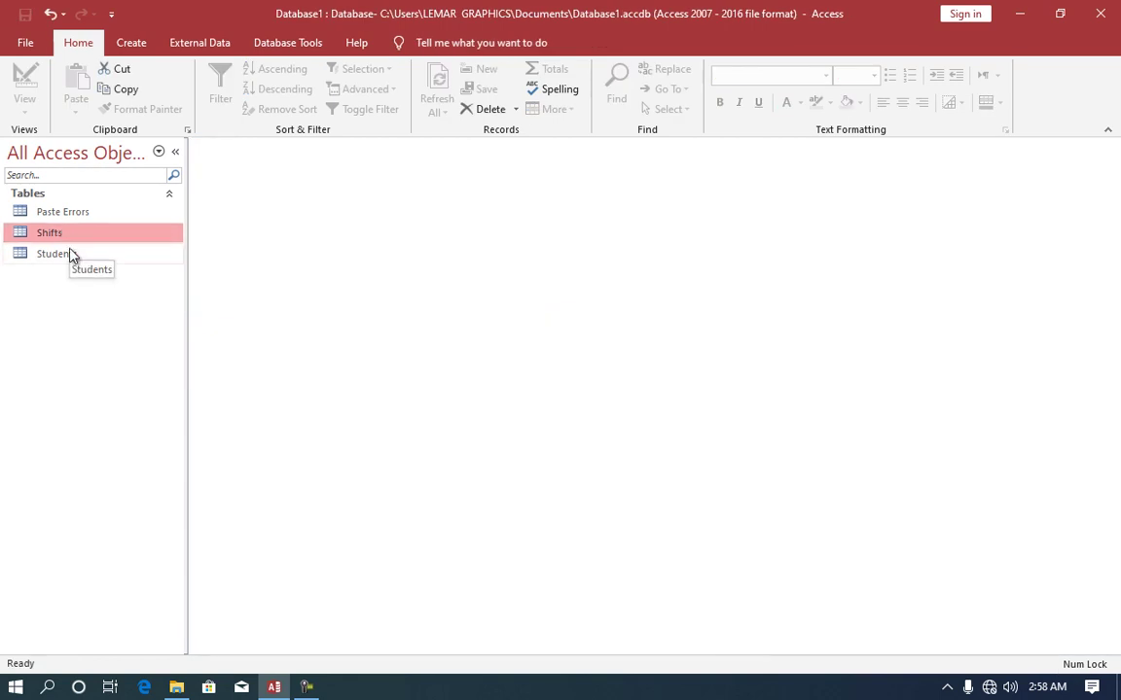